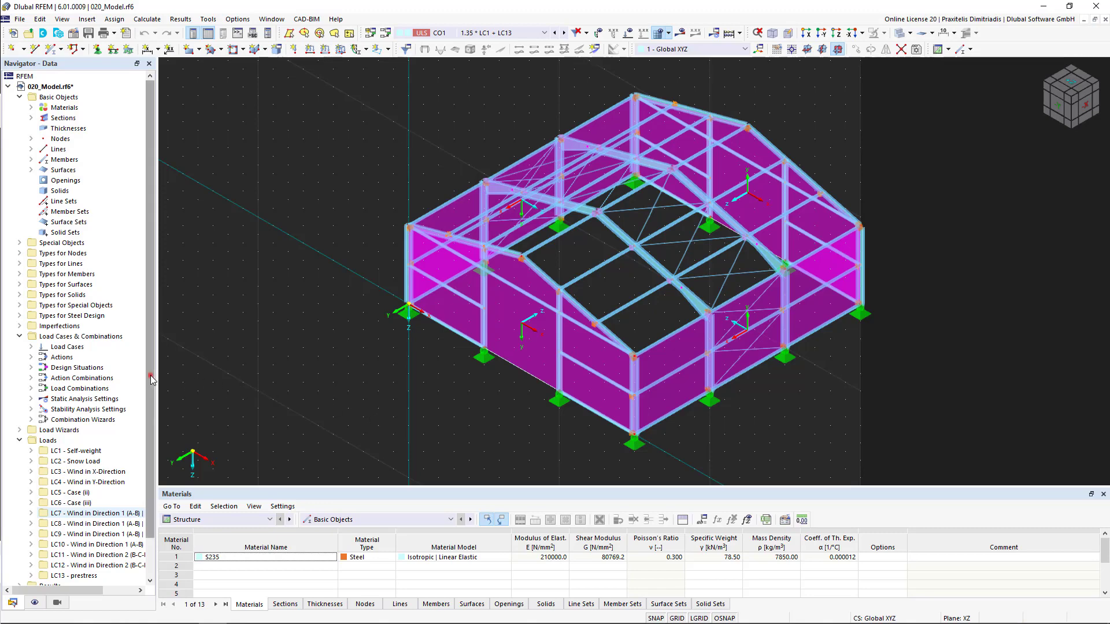
# Create printout report 1 and inspect the Nodal Supports report item's parameters
pyautogui.moveTo(149, 374); pyautogui.dragTo(152, 446)
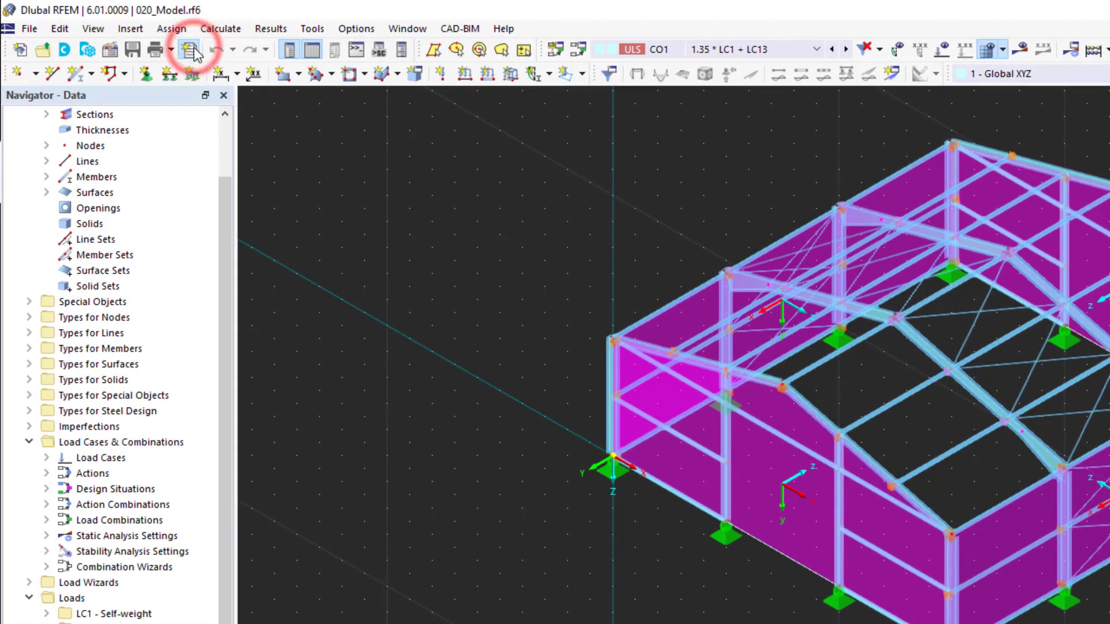
pyautogui.click(190, 51)
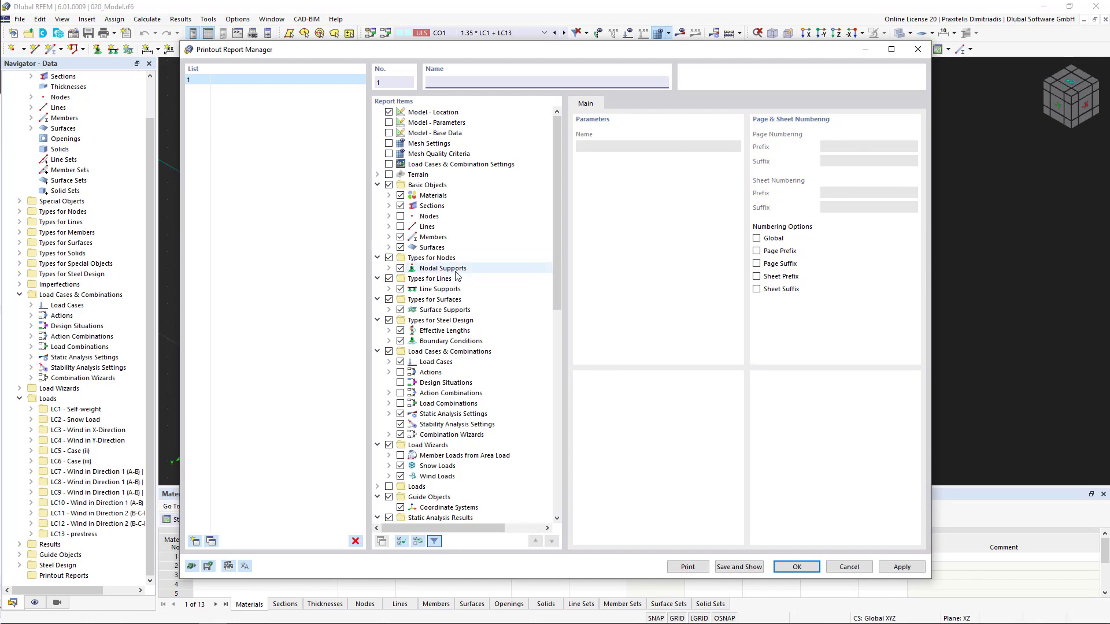
pyautogui.click(453, 269)
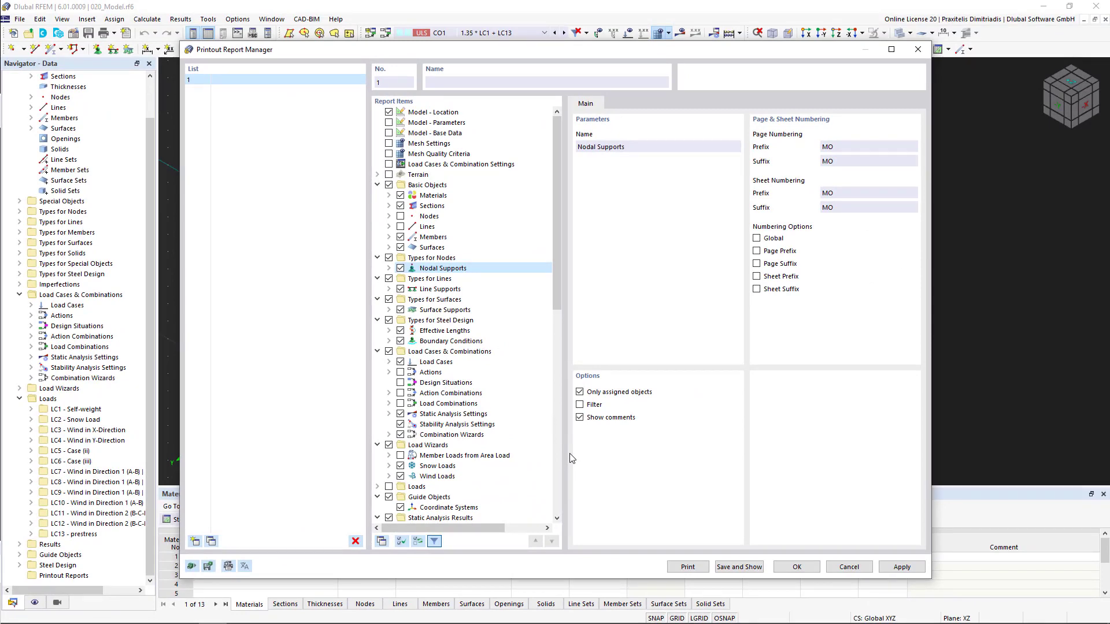
# Generate printout report 1, producing the 197-page Structural Analysis preview
pyautogui.click(737, 567)
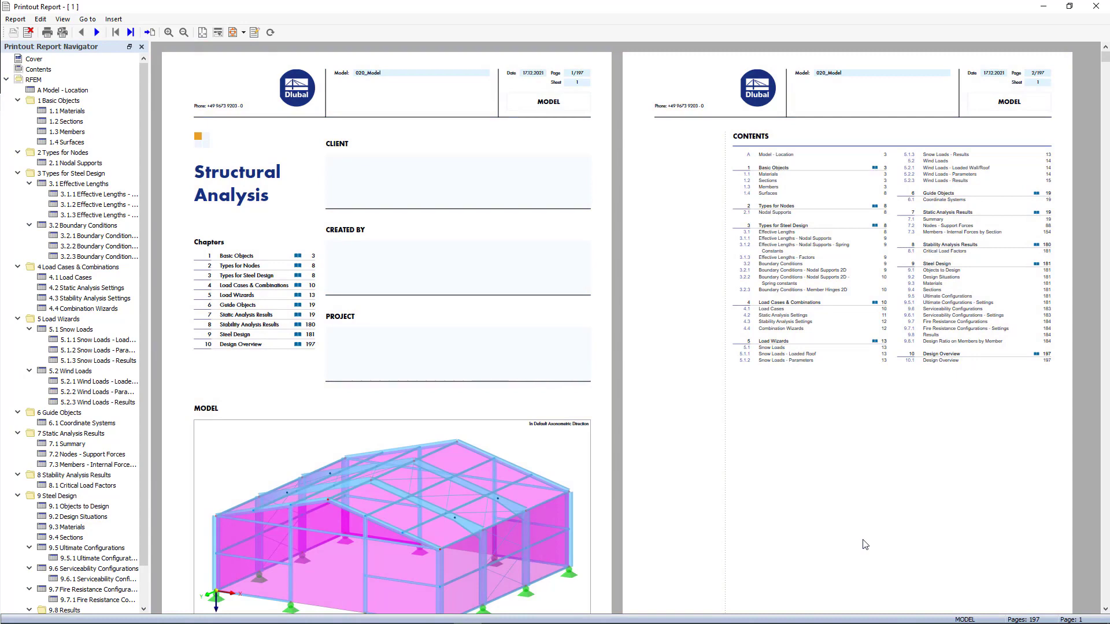
# Browse the snow loads, support forces and objects-to-design chapters, return to page one, and close the preview
pyautogui.click(104, 339)
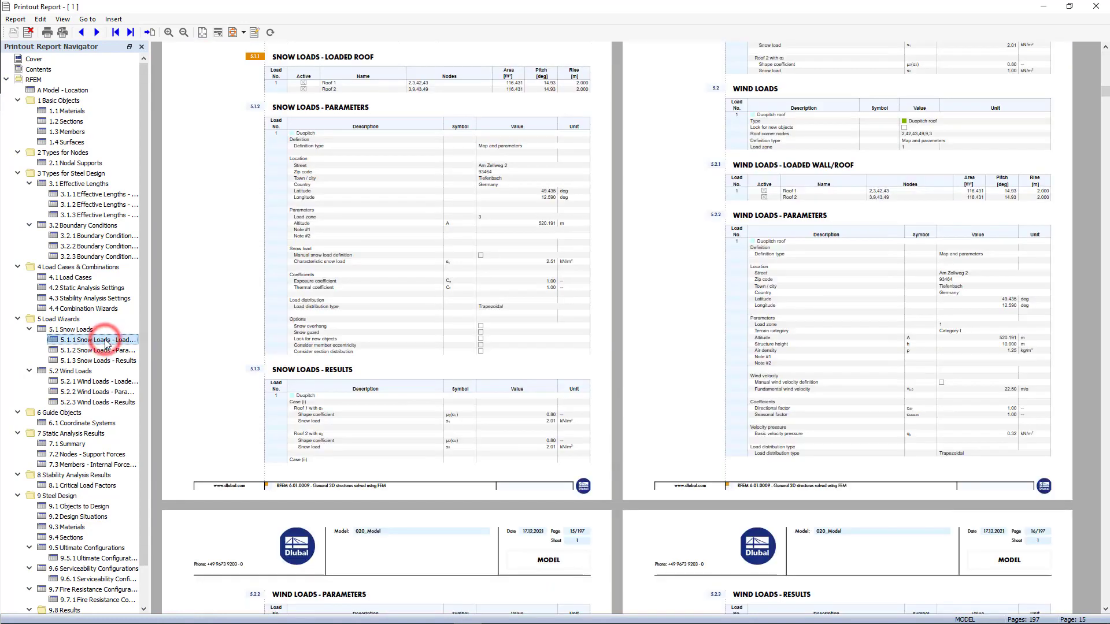
pyautogui.click(81, 455)
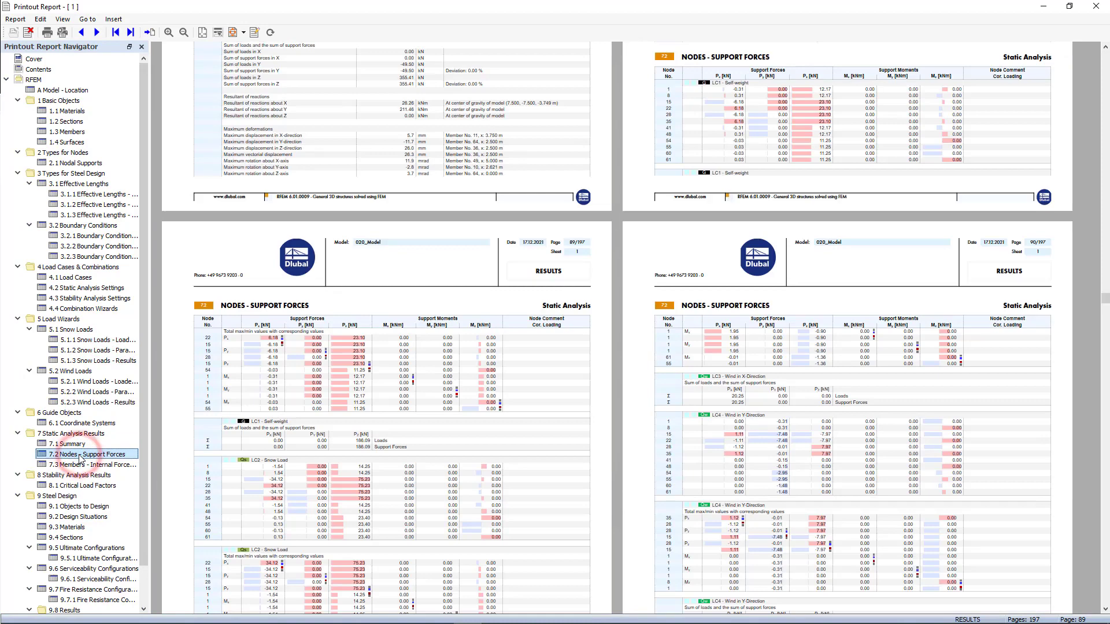
pyautogui.click(83, 506)
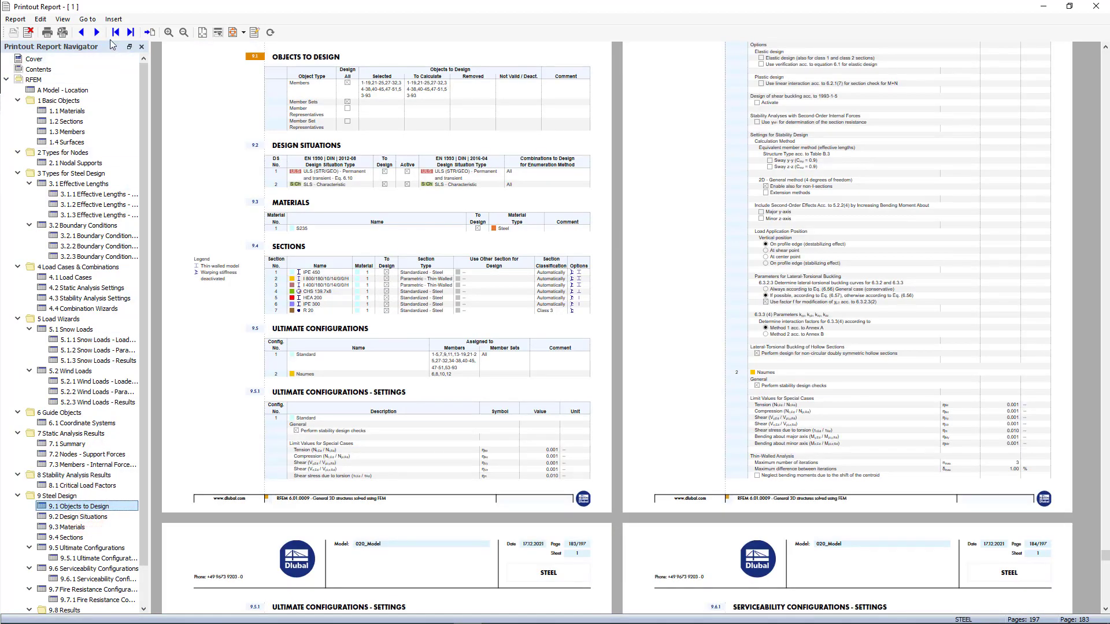
pyautogui.click(114, 33)
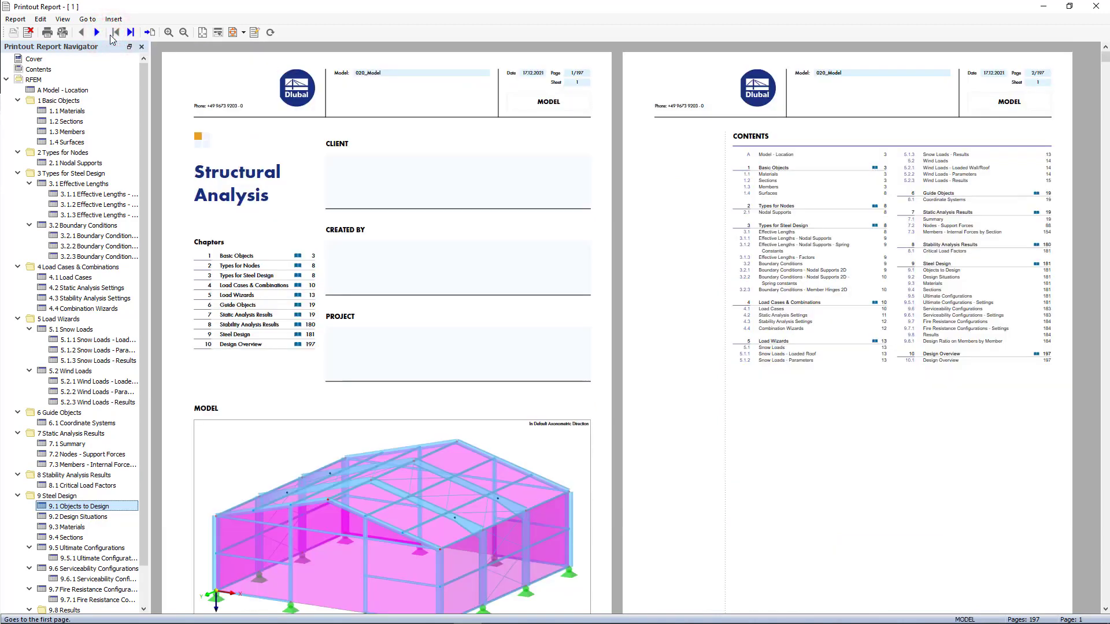
pyautogui.click(1098, 6)
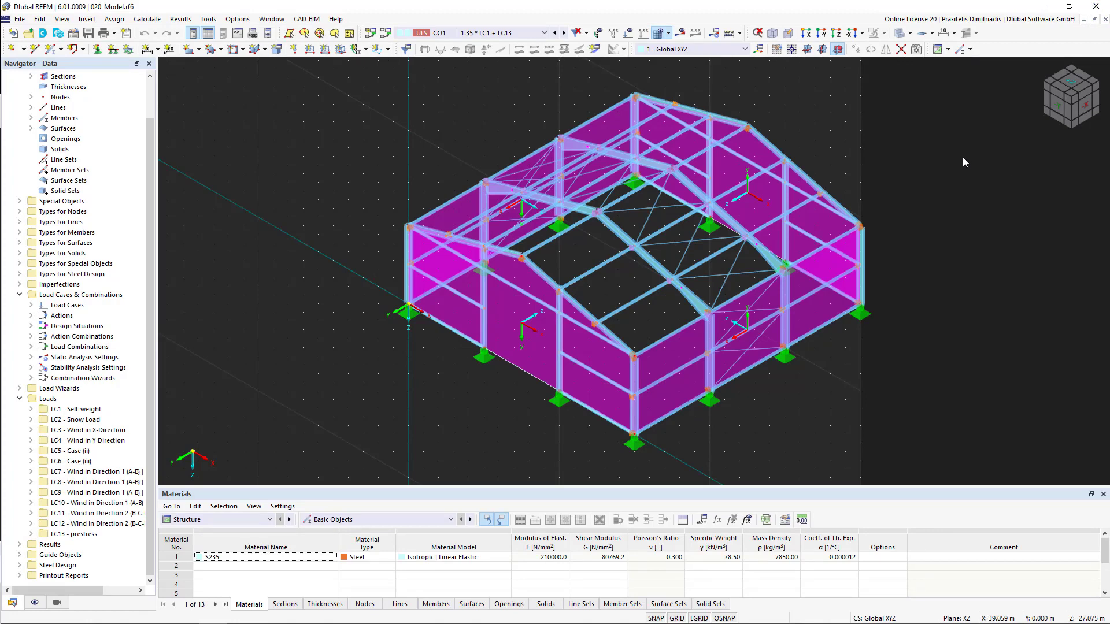
# Briefly show the design results and the FE mesh on the model, then hide both
pyautogui.click(682, 33)
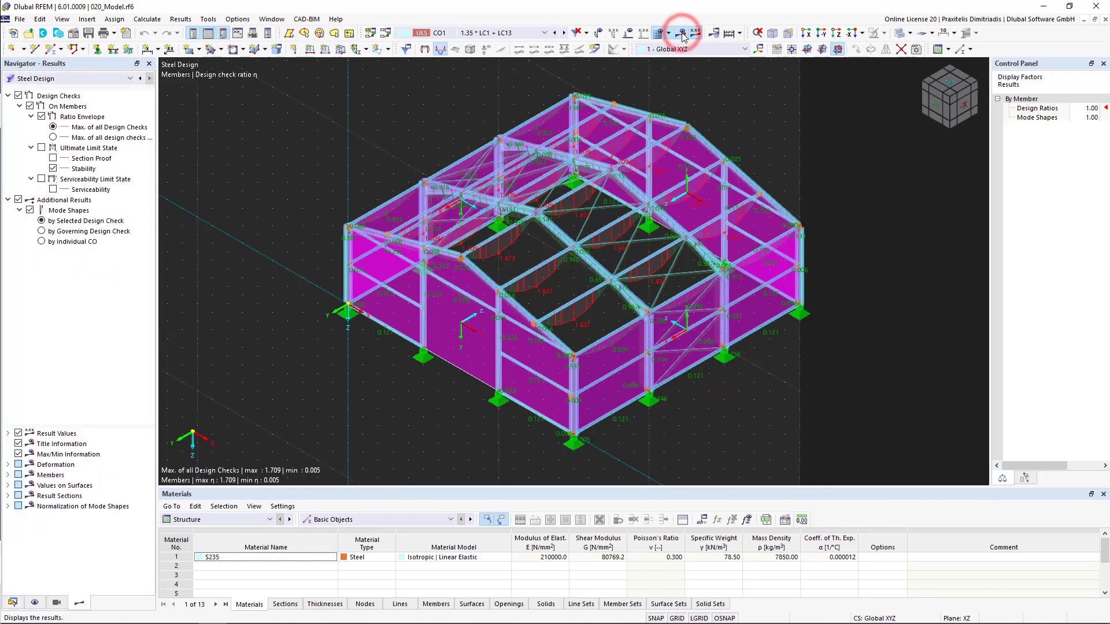
pyautogui.click(682, 33)
pyautogui.click(659, 34)
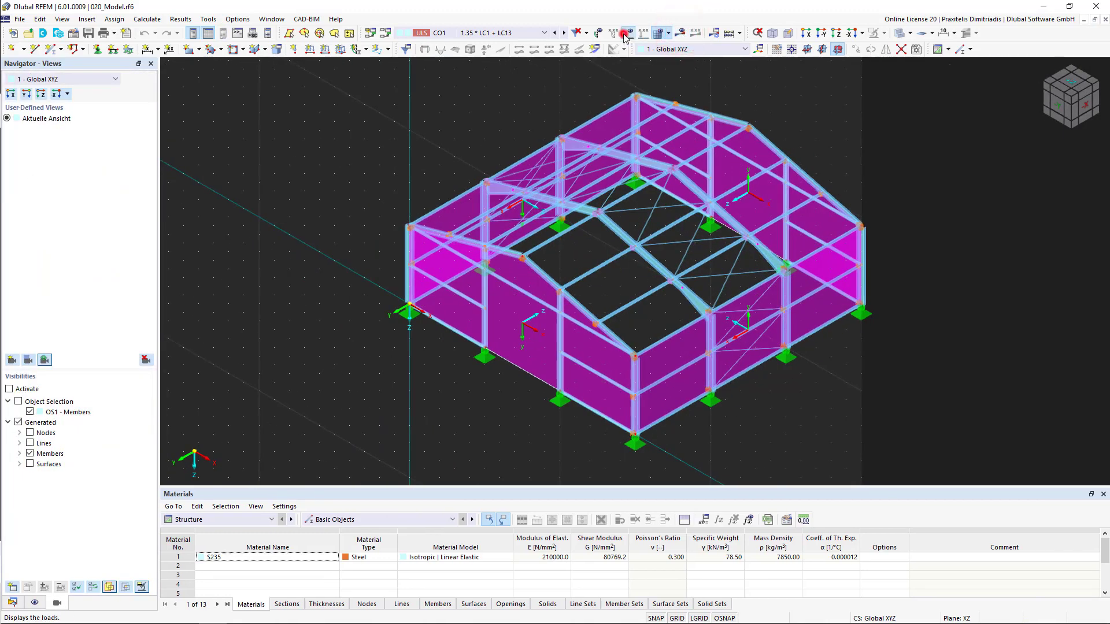
pyautogui.click(624, 34)
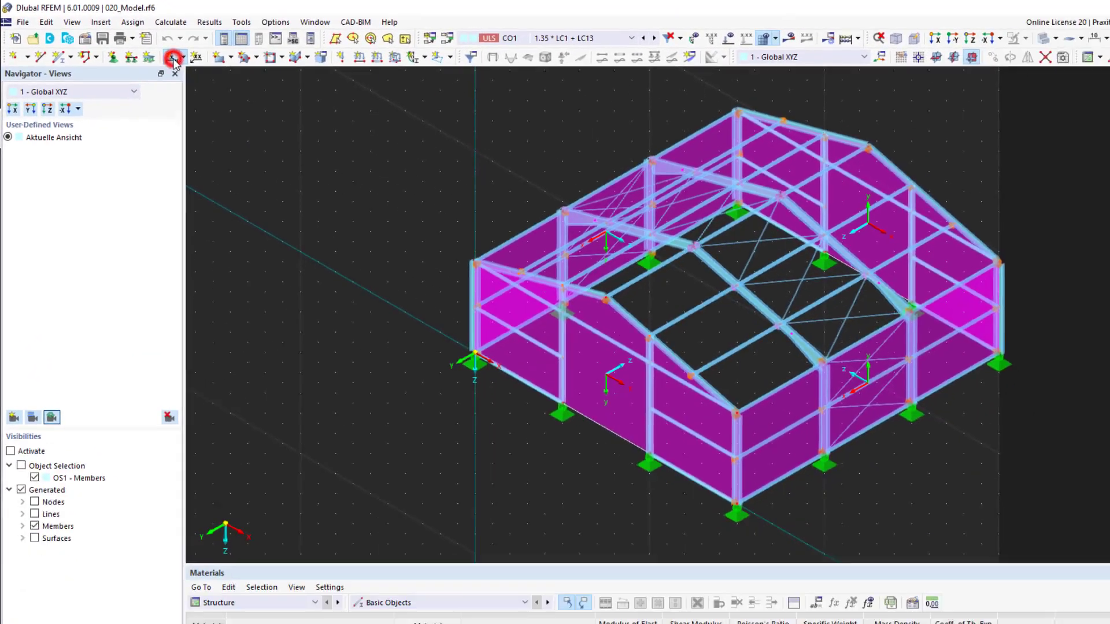
# Dimension the front and right base edges (5.000 m bays) and the front corner column height
pyautogui.click(222, 73)
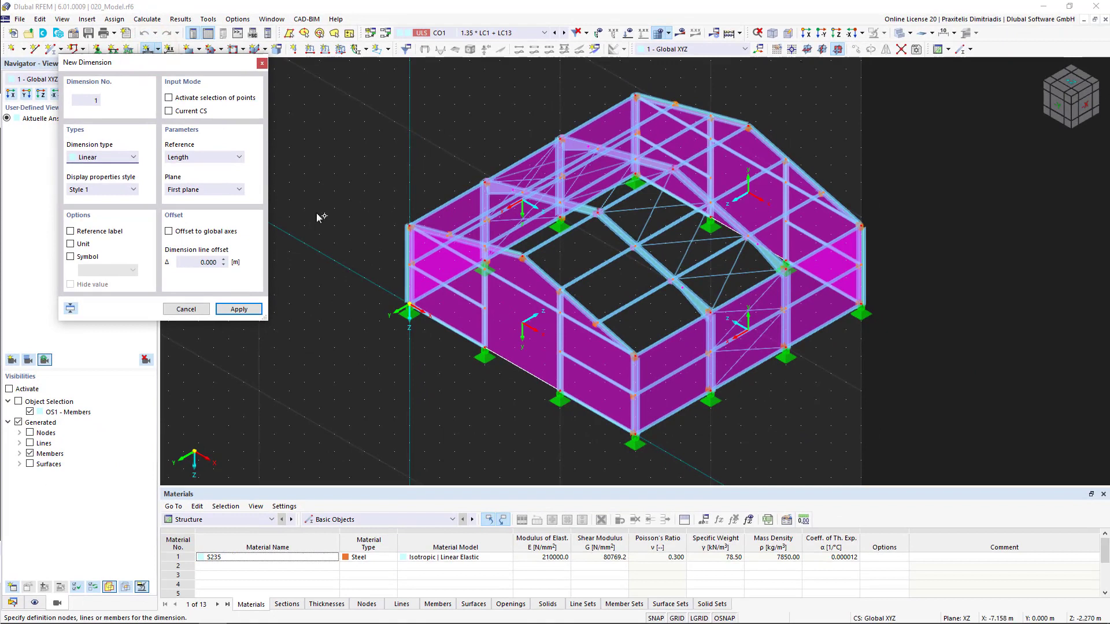
pyautogui.click(444, 325)
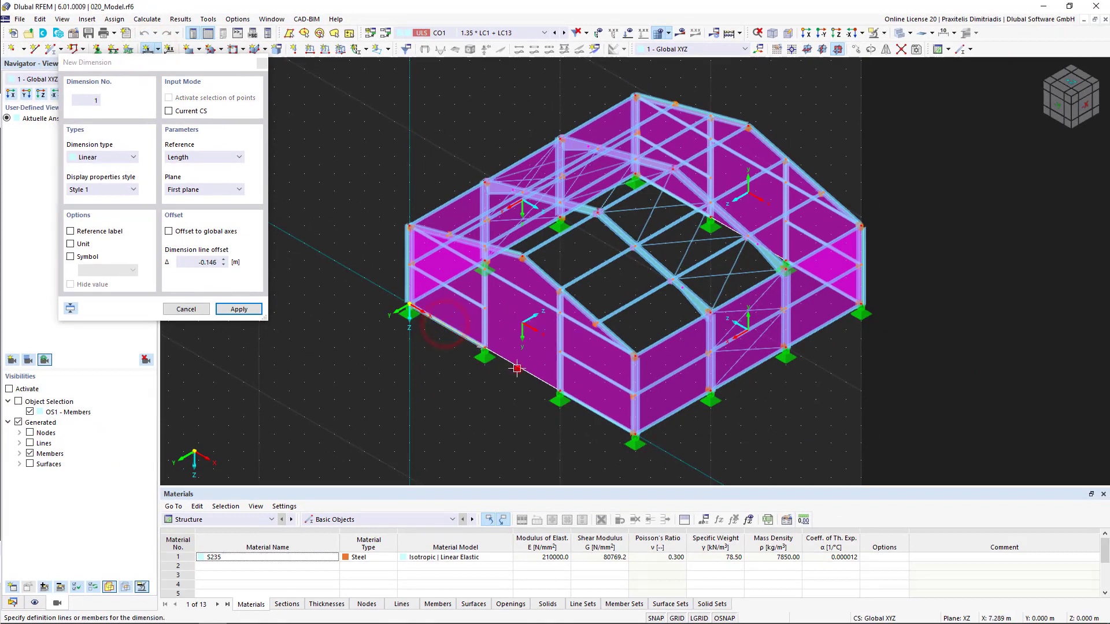
pyautogui.click(576, 431)
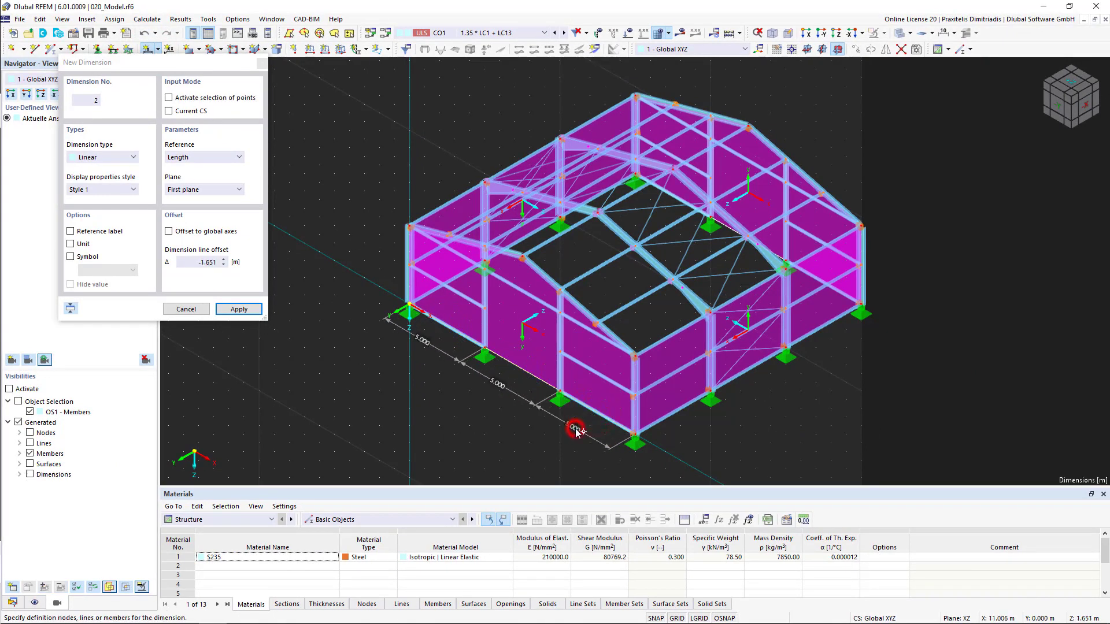
pyautogui.click(670, 412)
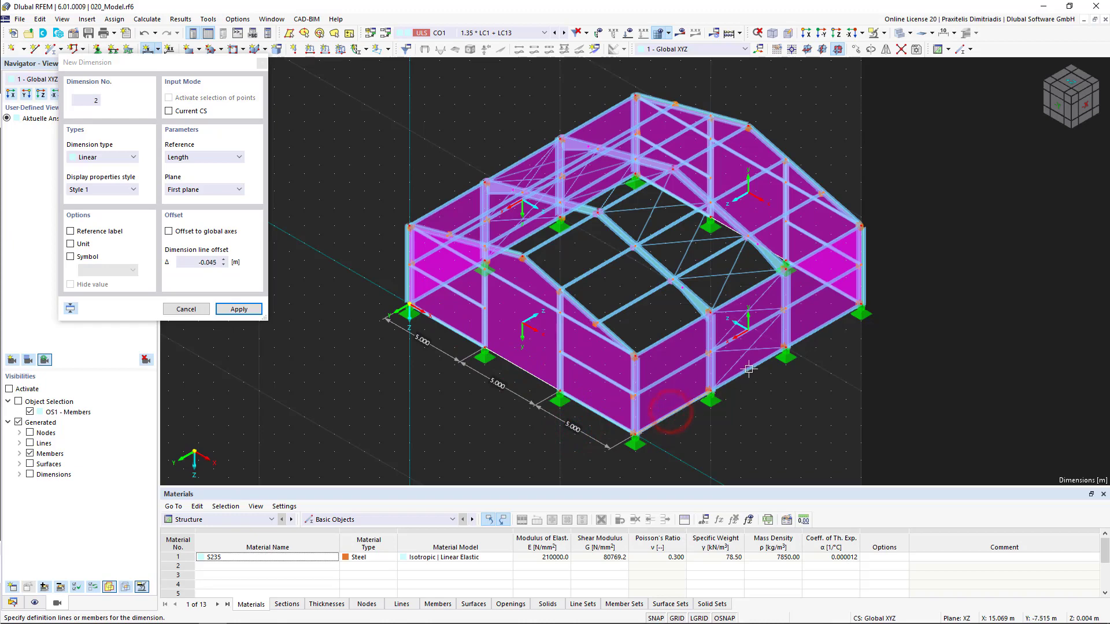
pyautogui.click(822, 327)
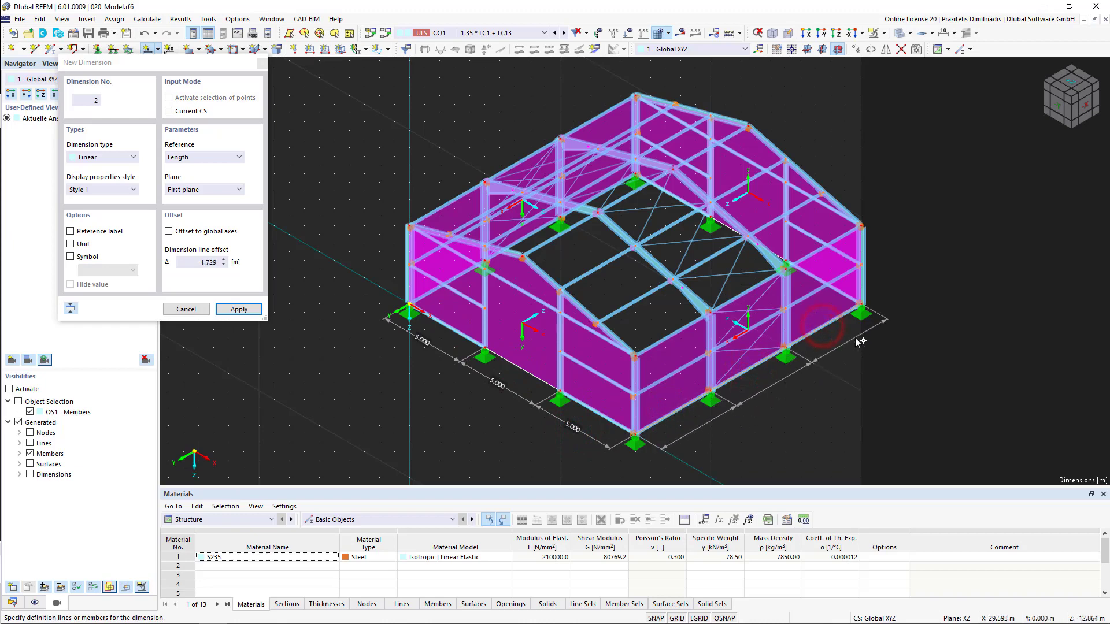
pyautogui.click(858, 341)
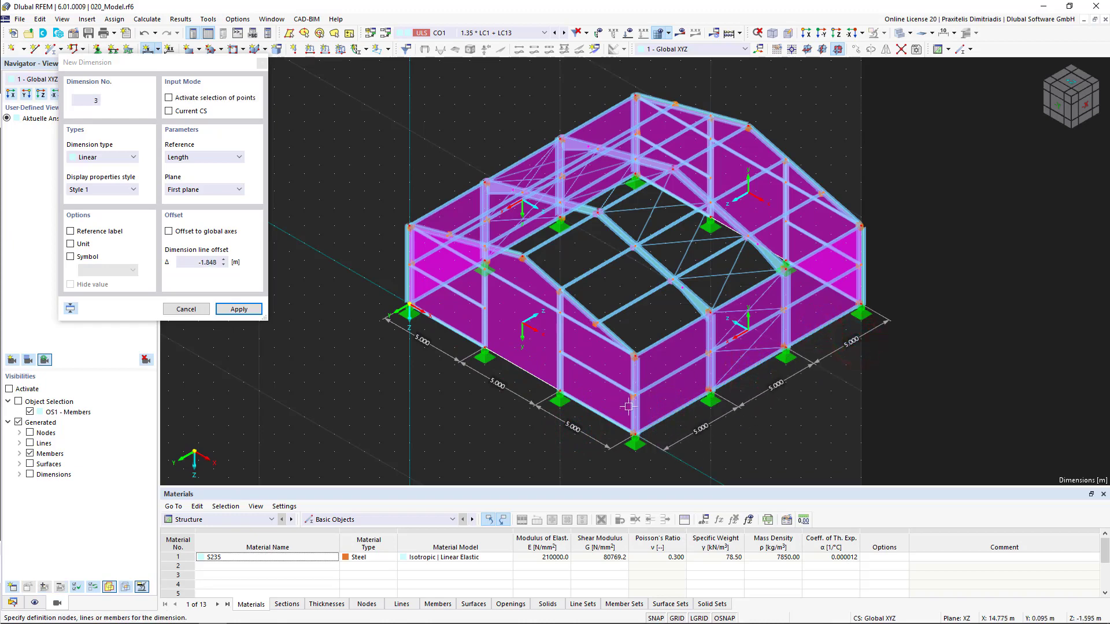
pyautogui.click(522, 257)
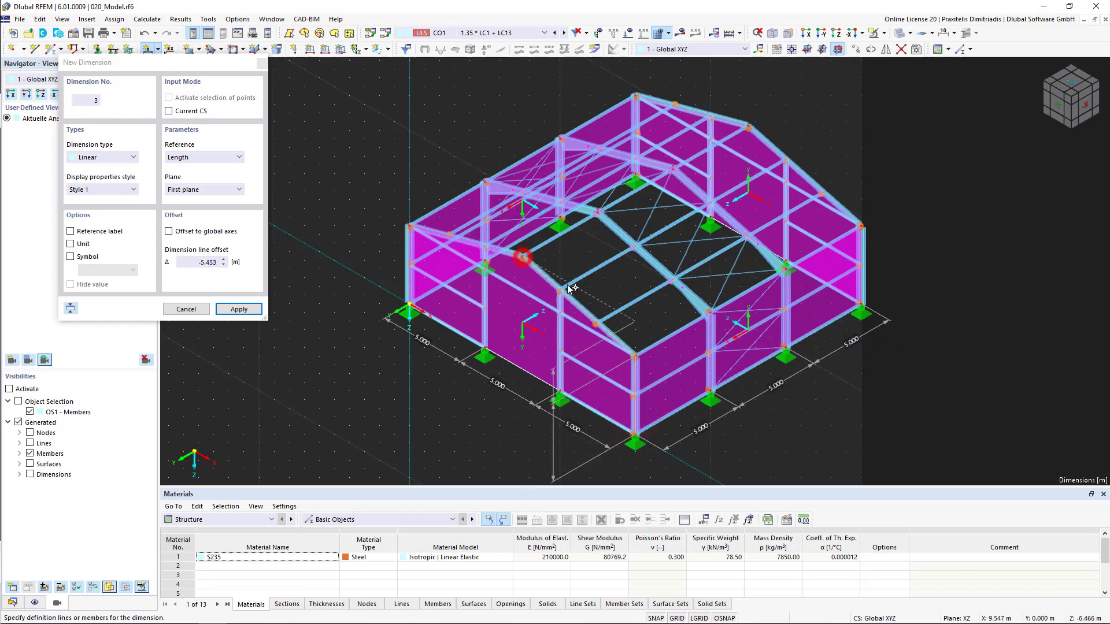
pyautogui.click(610, 433)
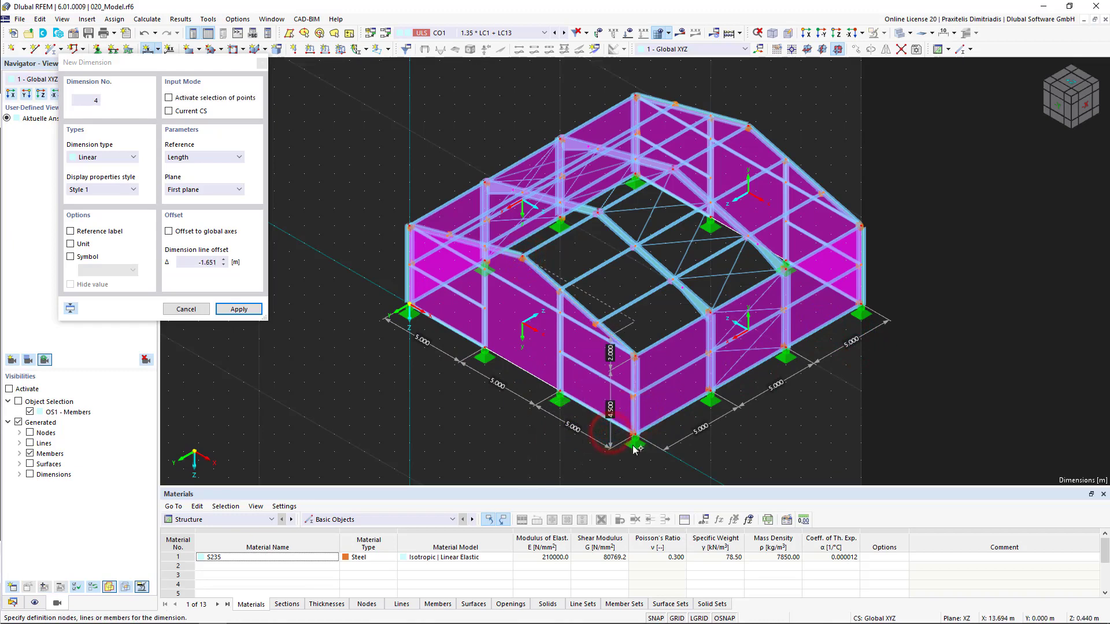
pyautogui.click(262, 62)
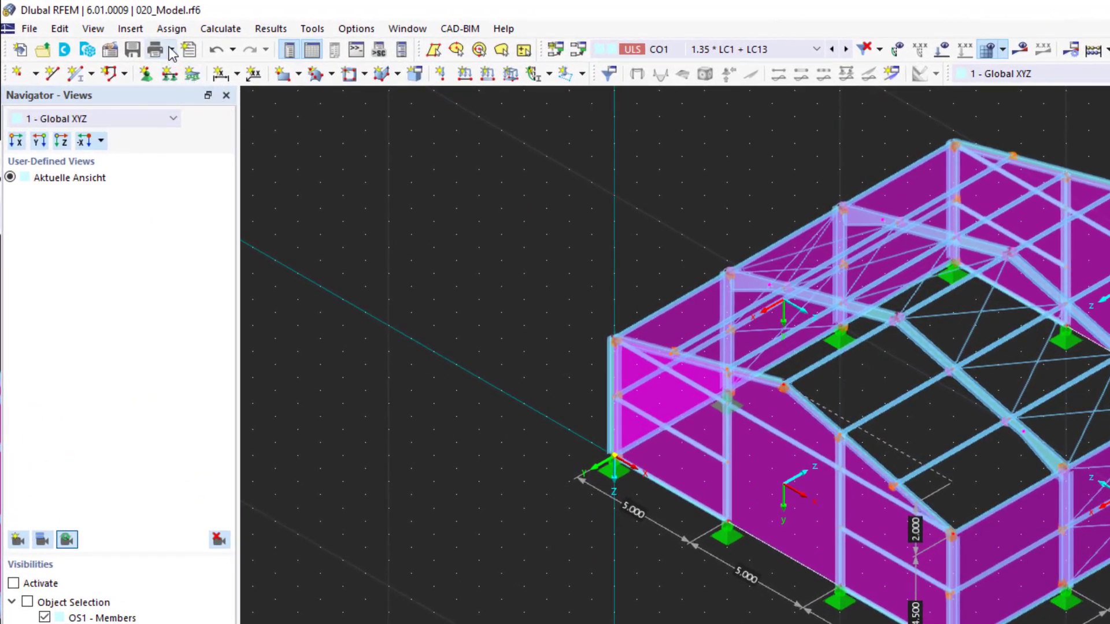
# Send the current dimensioned model graphic to printout report 1
pyautogui.click(172, 51)
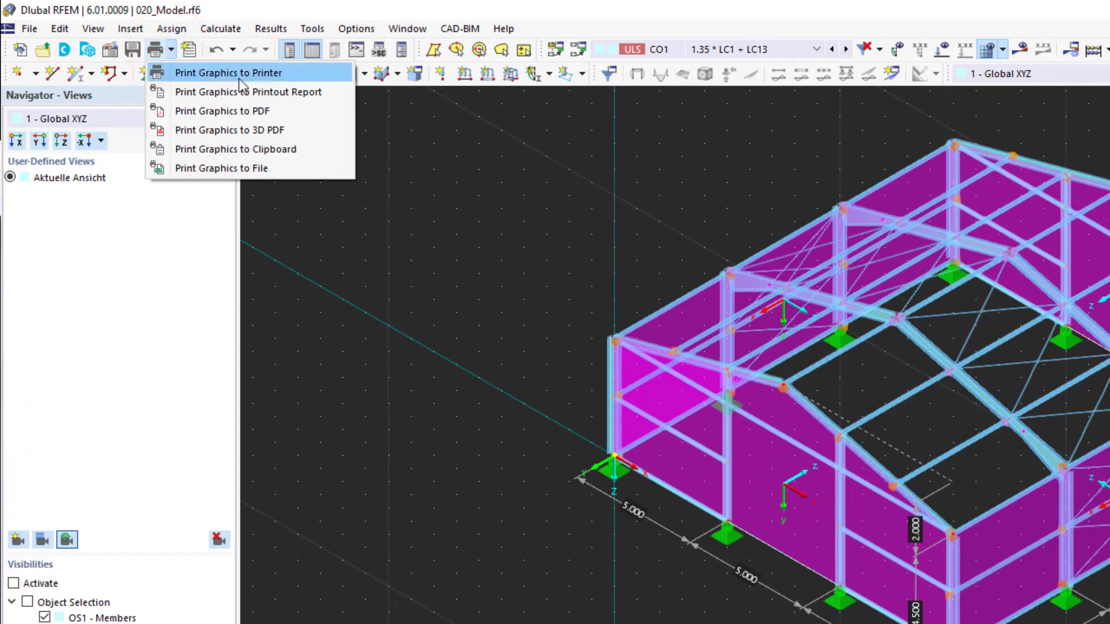
pyautogui.click(296, 92)
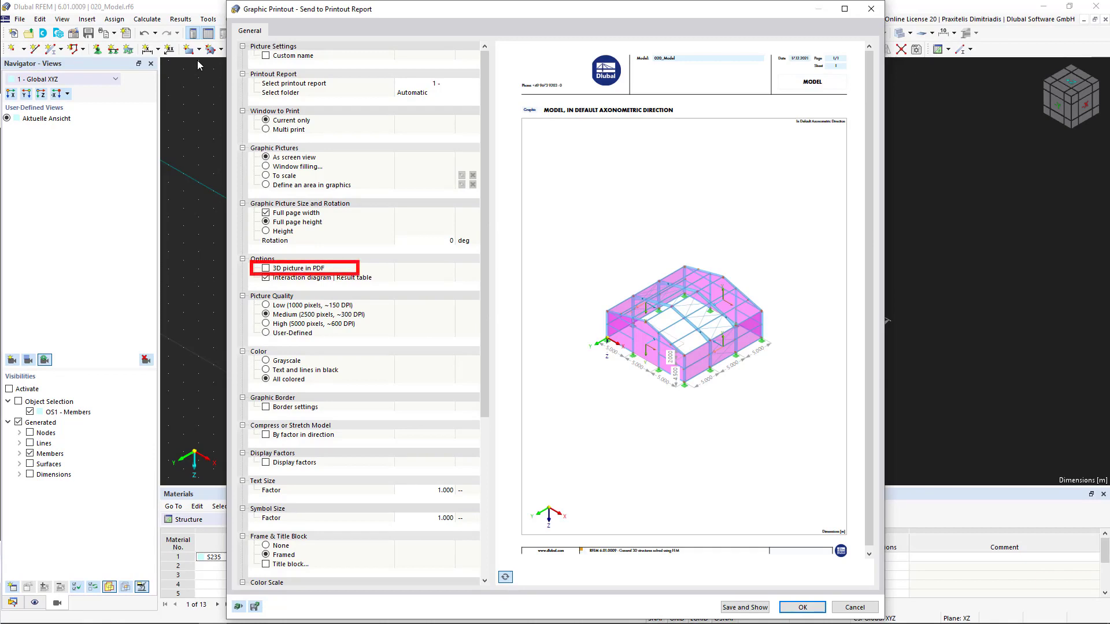
# Enable 3D picture in PDF for the graphic printout and review the remaining General settings
pyautogui.click(266, 268)
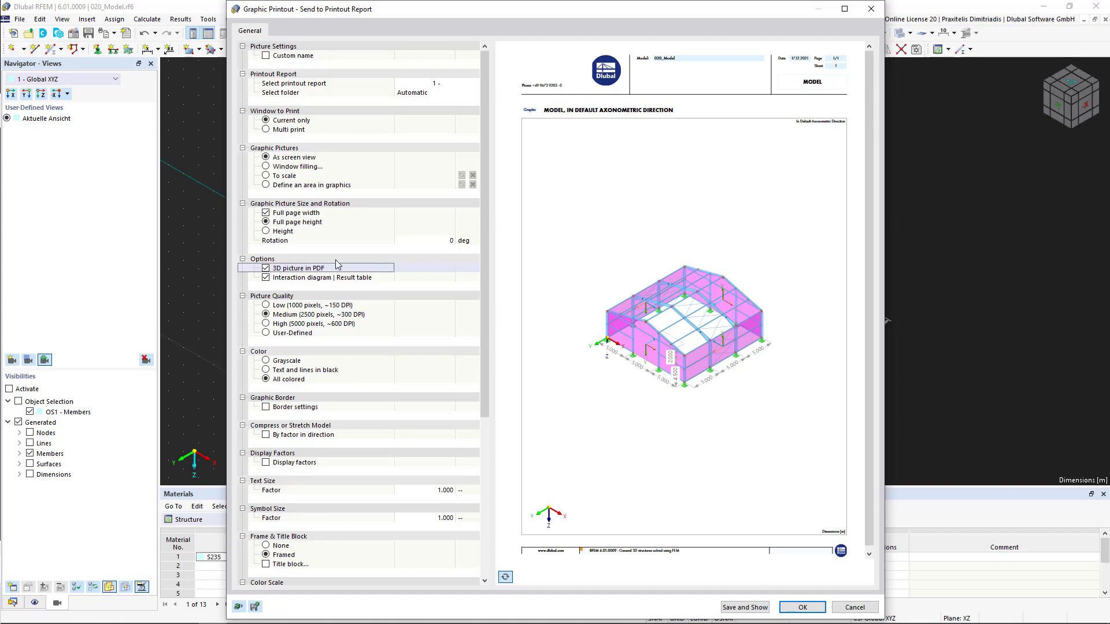
pyautogui.moveTo(487, 250); pyautogui.dragTo(475, 332)
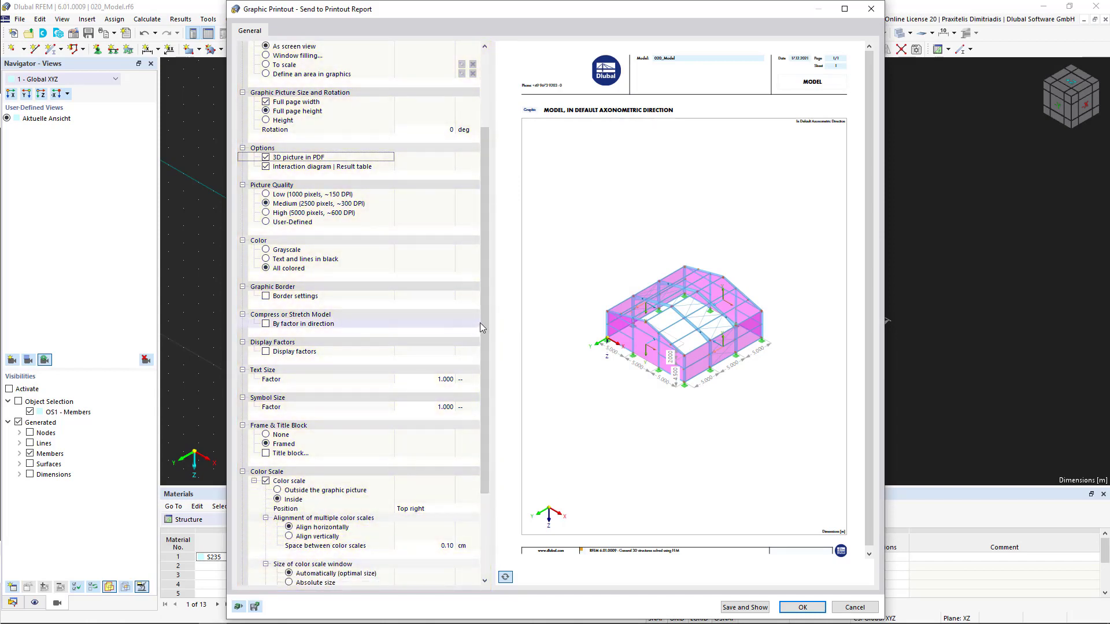
pyautogui.moveTo(484, 318)
pyautogui.mouseDown()
pyautogui.moveTo(484, 365)
pyautogui.moveTo(487, 244)
pyautogui.mouseUp()
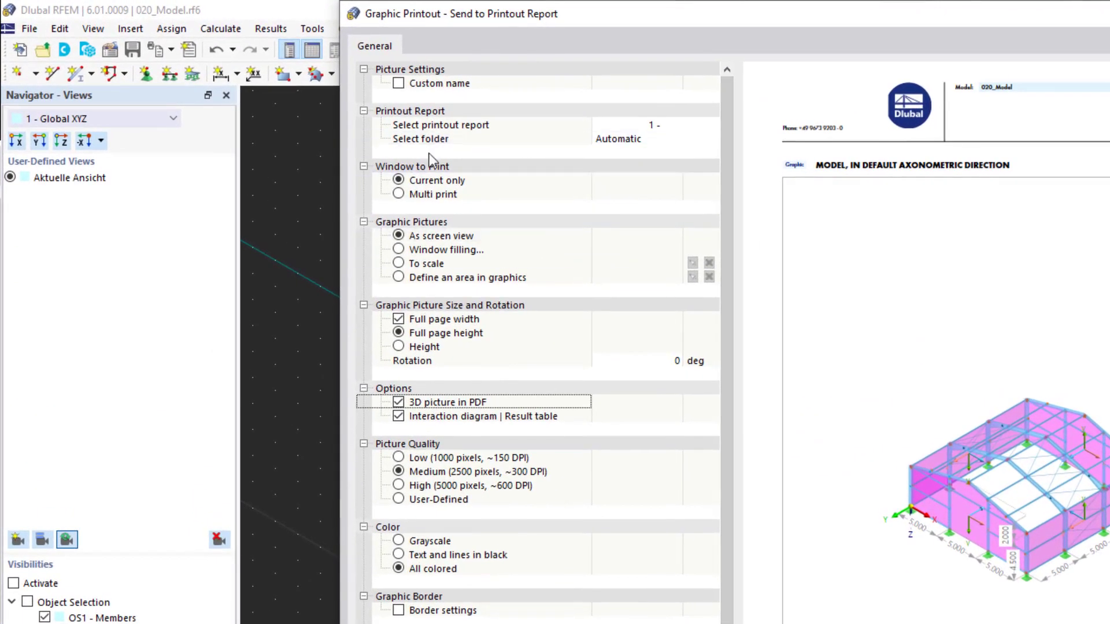
# Set the graphic printout's Window to Print option to Multi print
pyautogui.click(398, 194)
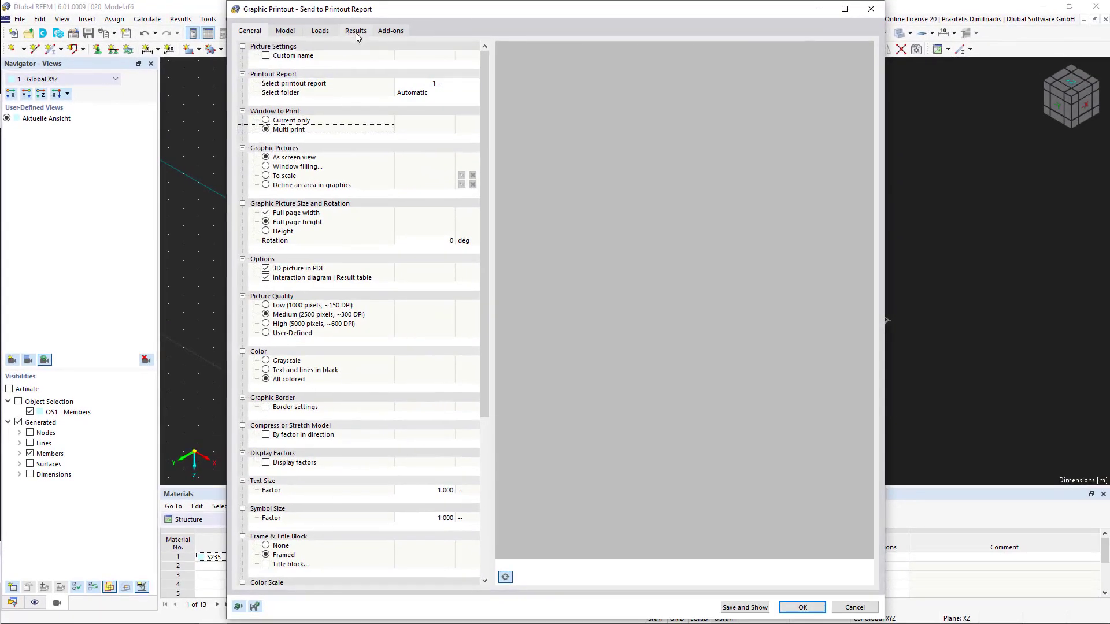
pyautogui.click(356, 32)
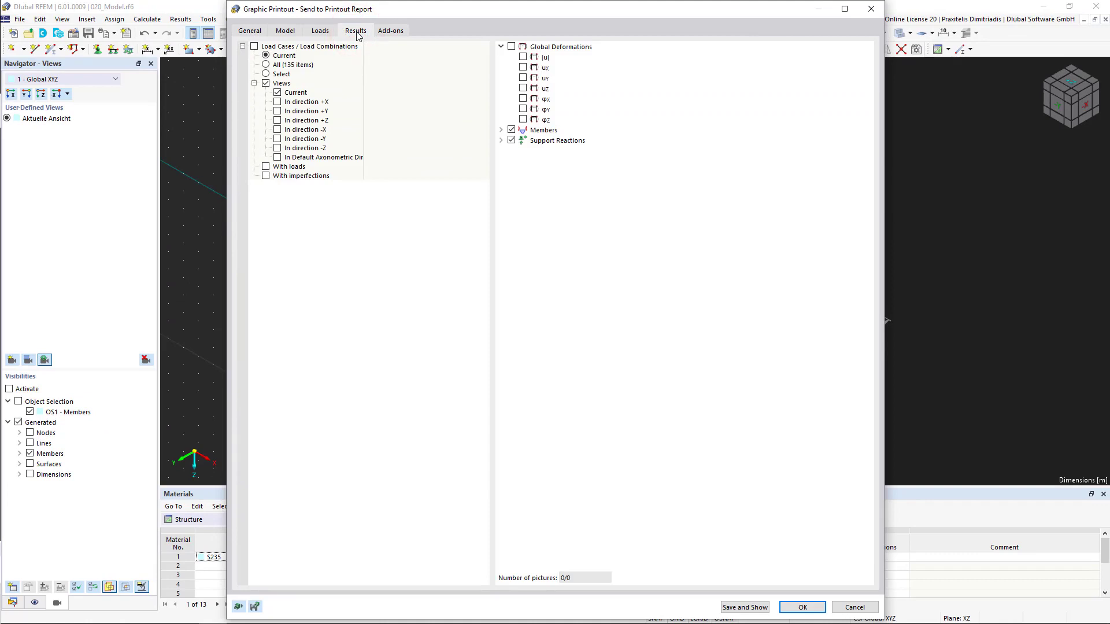
# Restrict the result graphics to selected load cases LC1, LC2, LC5 and LC6
pyautogui.click(266, 74)
pyautogui.click(471, 75)
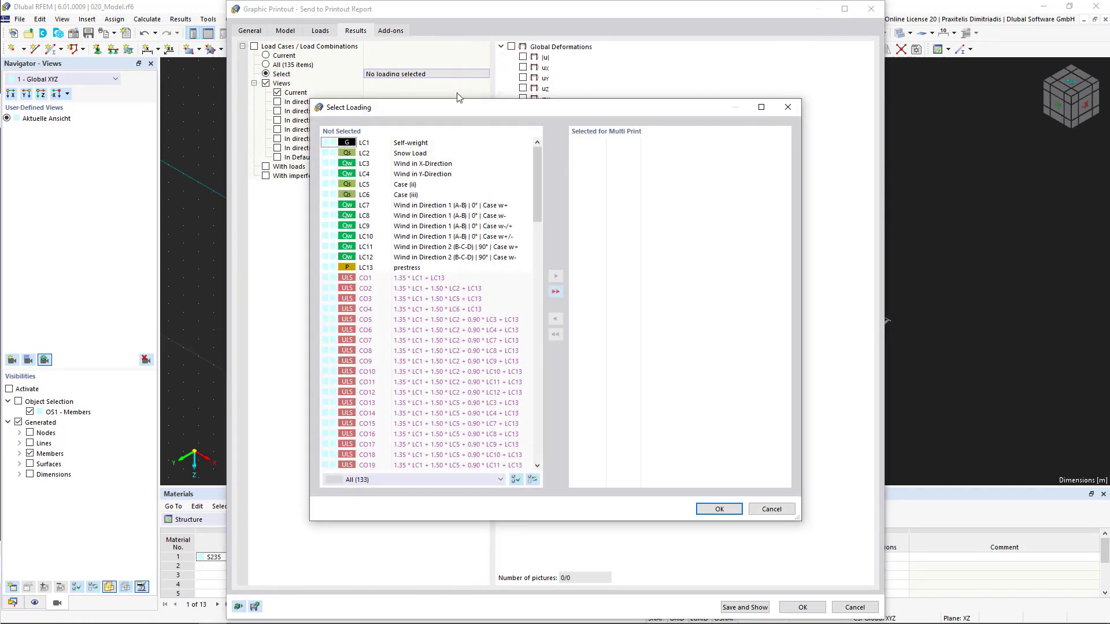
pyautogui.click(445, 143)
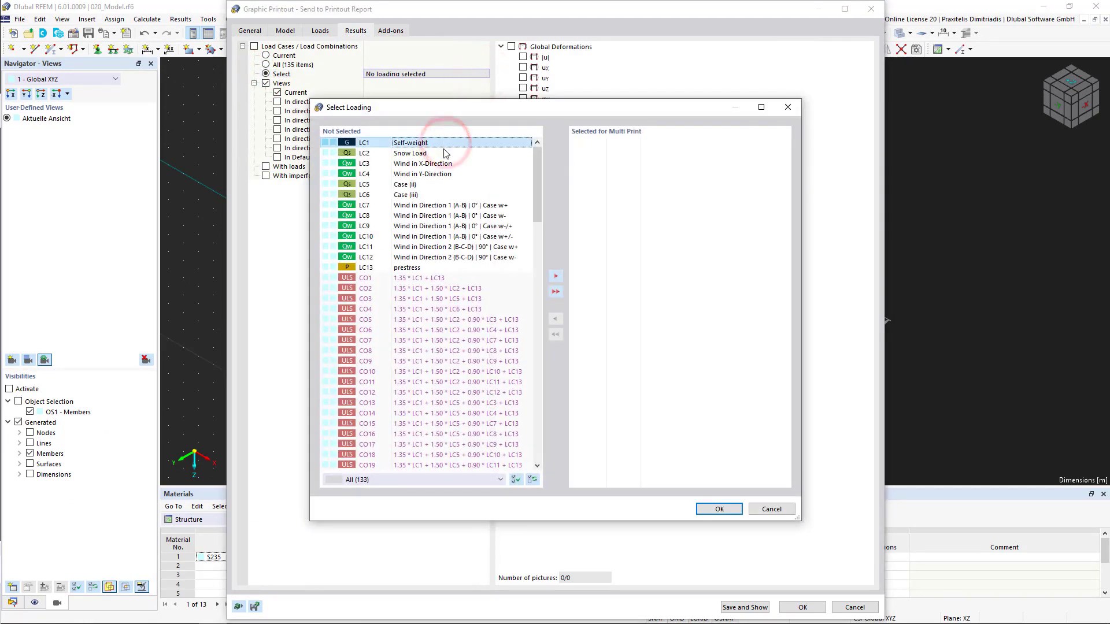
pyautogui.keyDown('ctrl'); pyautogui.click(443, 152); pyautogui.keyUp('ctrl')
pyautogui.keyDown('ctrl'); pyautogui.click(435, 184); pyautogui.keyUp('ctrl')
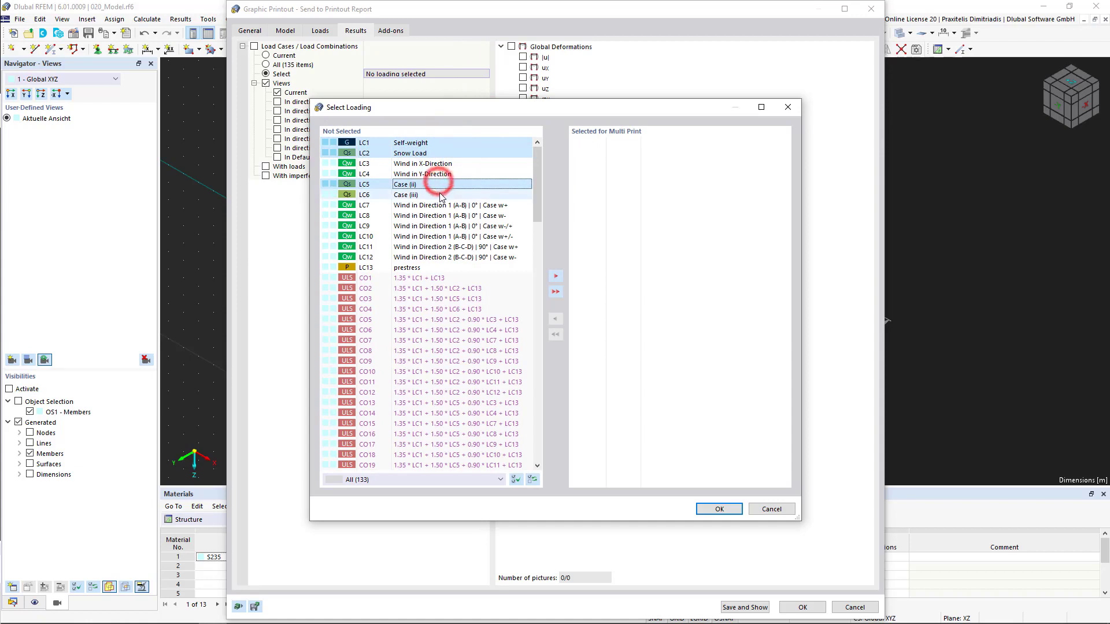
pyautogui.keyDown('ctrl'); pyautogui.click(441, 194); pyautogui.keyUp('ctrl')
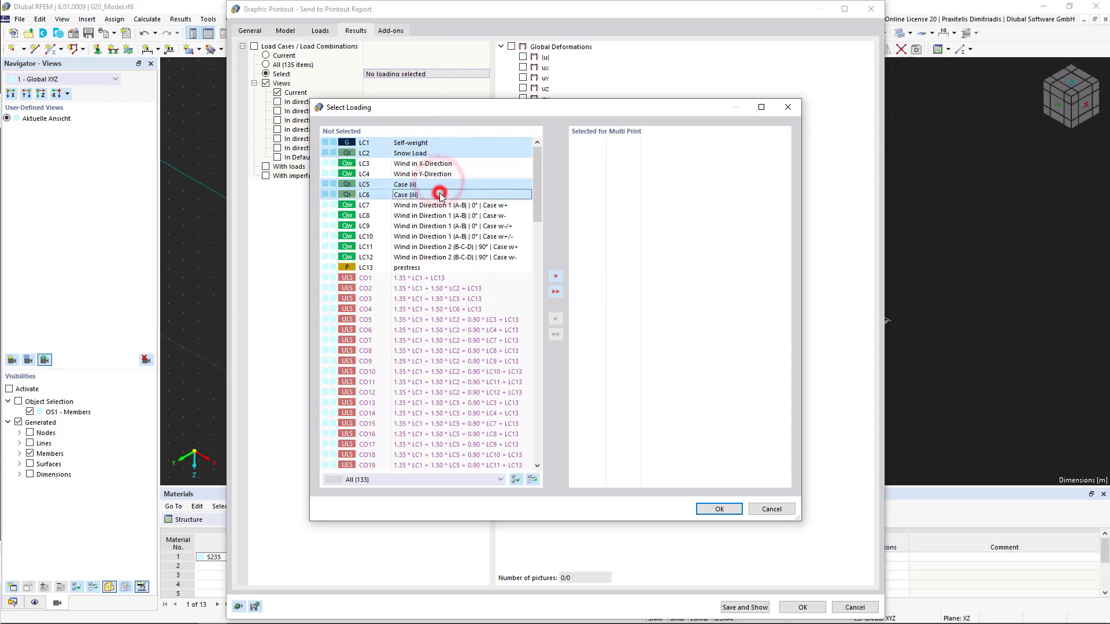
pyautogui.click(554, 275)
pyautogui.click(721, 509)
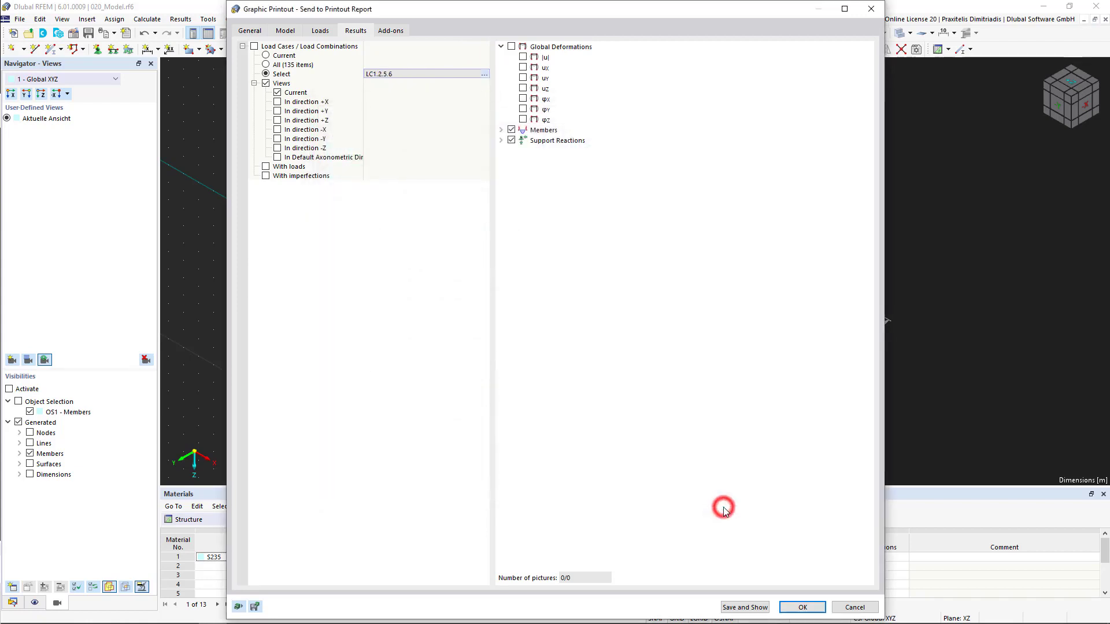
# Add member internal force graphics for N and My, displayed with loads
pyautogui.click(502, 129)
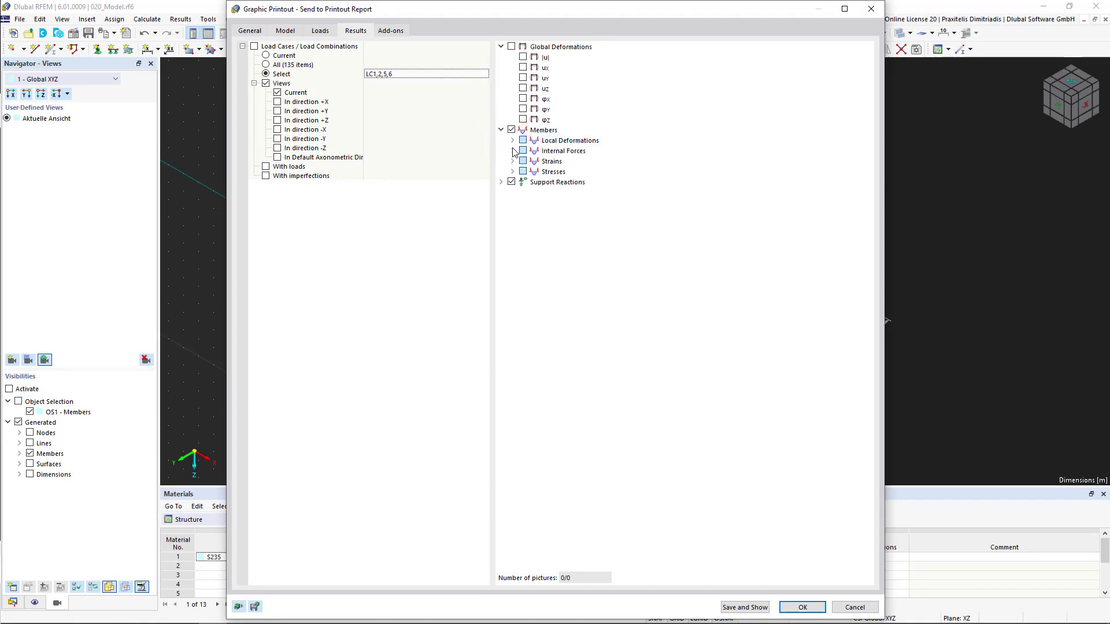
pyautogui.click(513, 151)
pyautogui.click(534, 161)
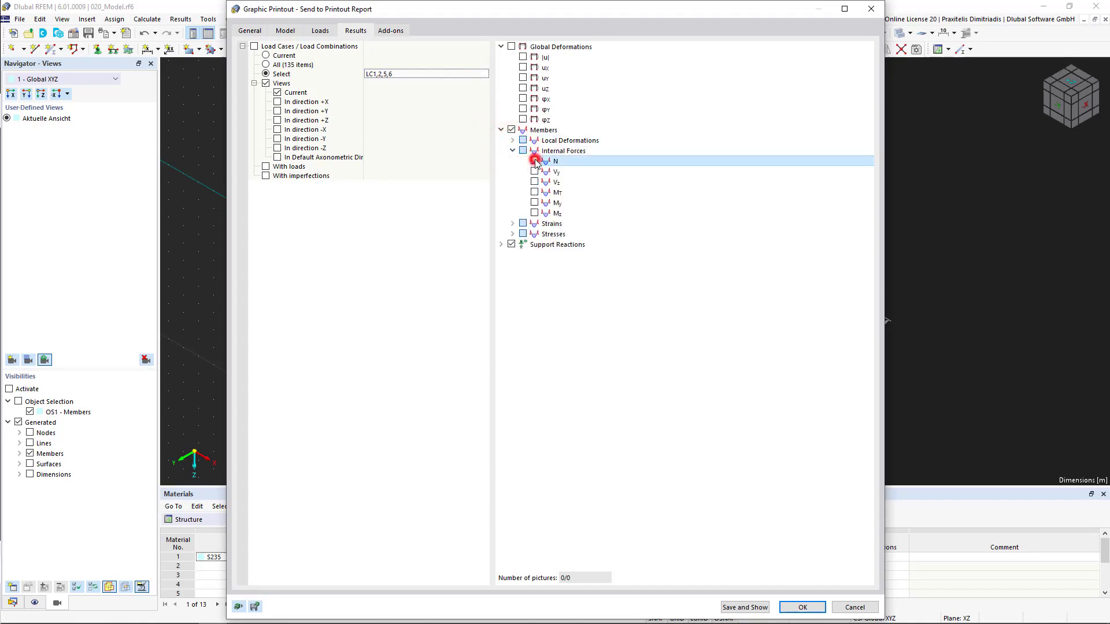
pyautogui.click(533, 202)
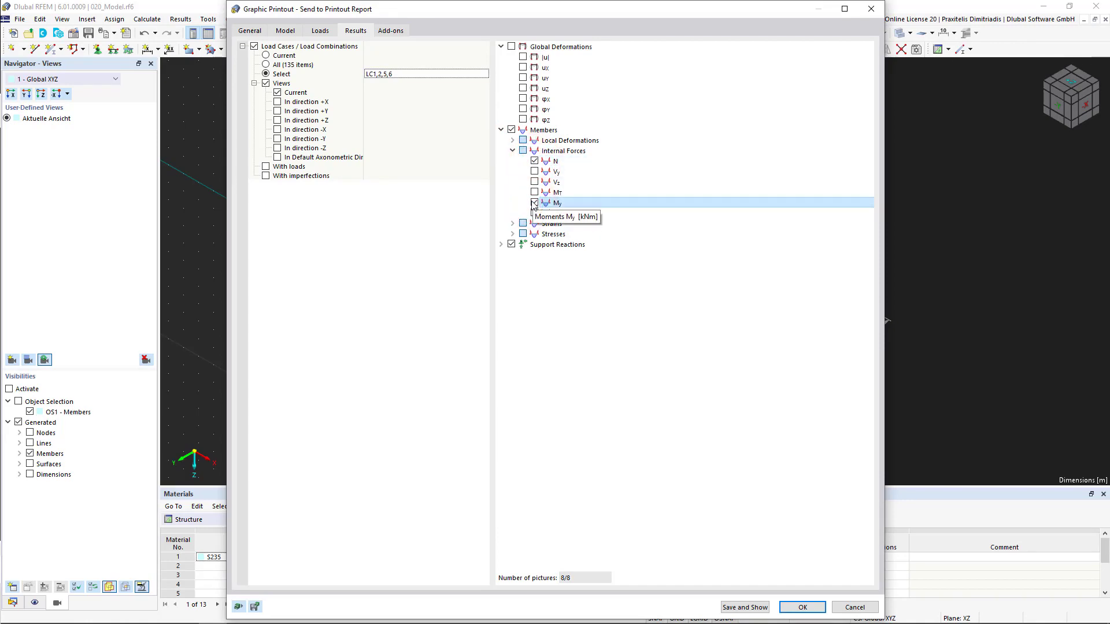
pyautogui.click(267, 167)
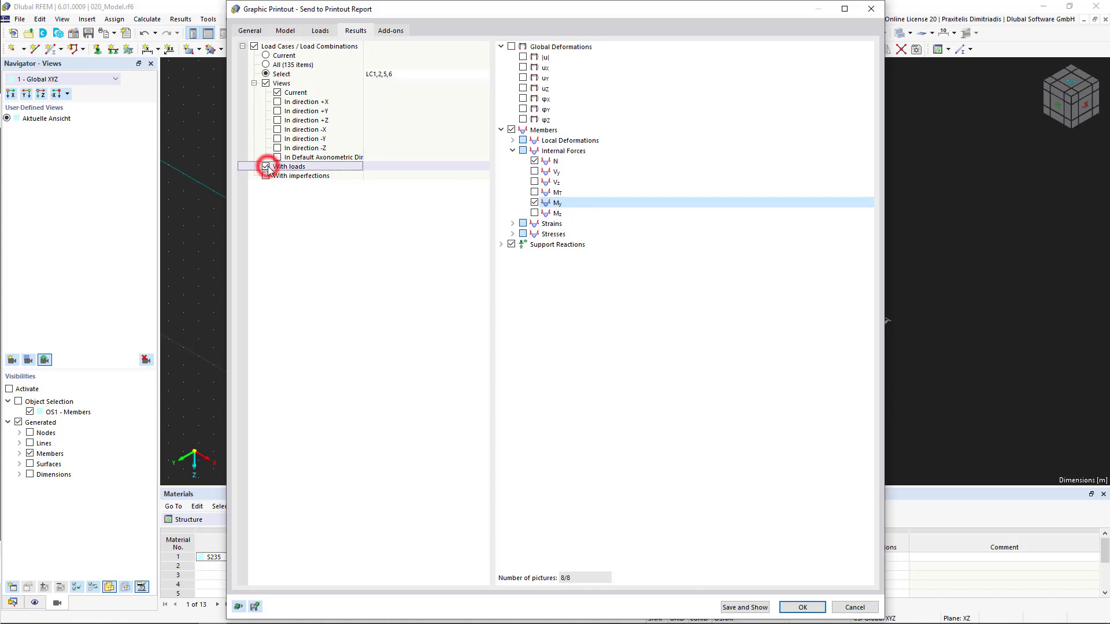
pyautogui.click(401, 32)
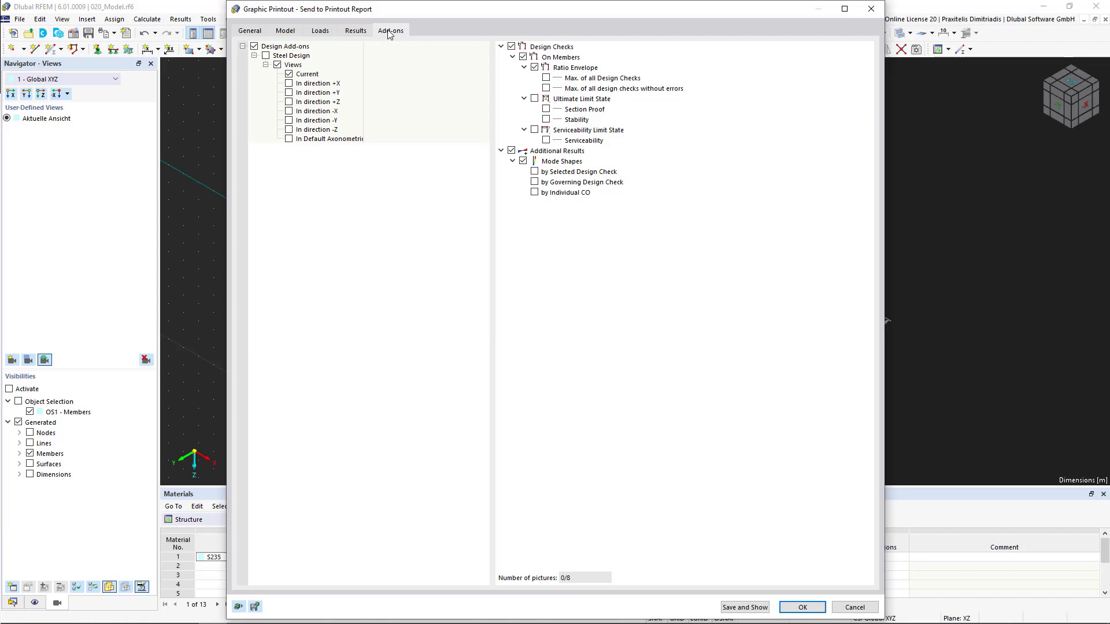
# Save the graphic printout settings and open the 205-page report with the new N and My graphics
pyautogui.click(733, 607)
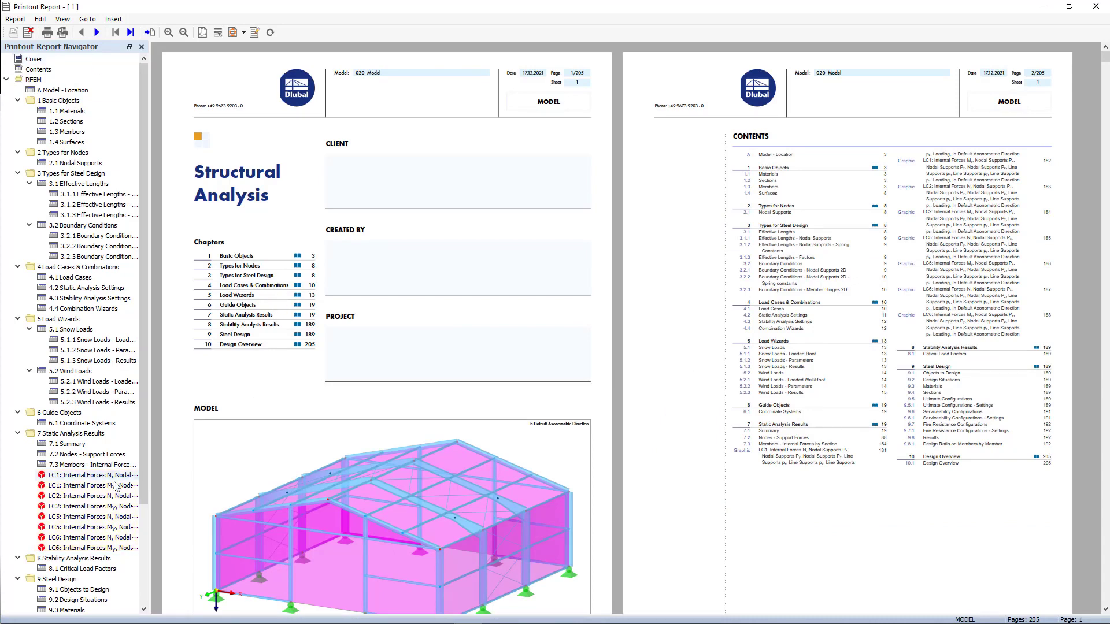
# Jump through the LC1 My, LC5 N and LC6 My graphic pages in the report navigator
pyautogui.click(93, 485)
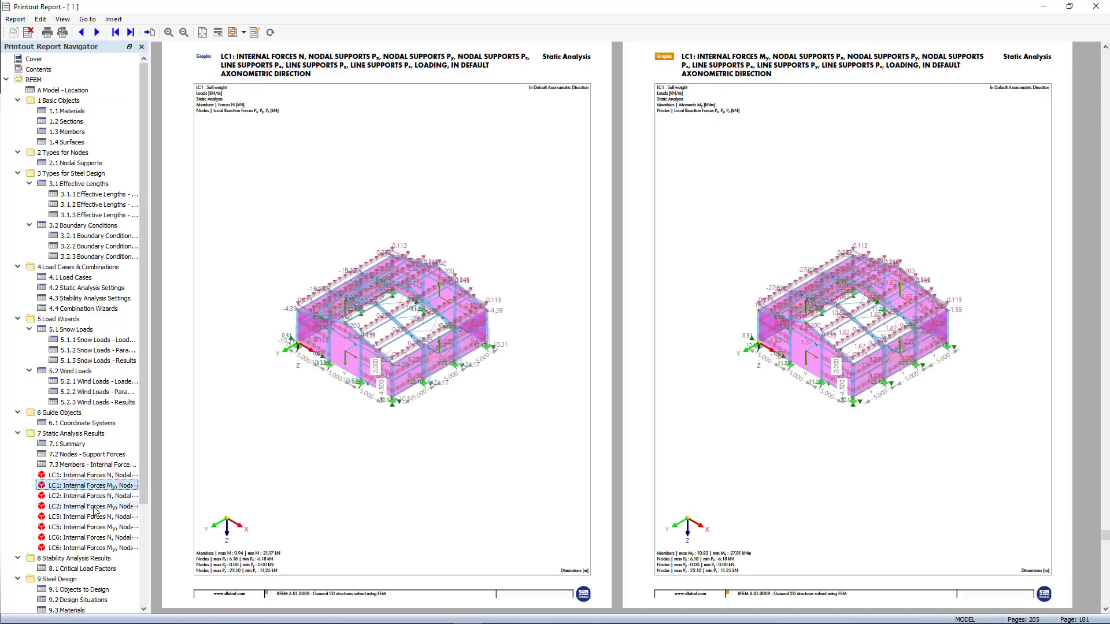
pyautogui.click(94, 516)
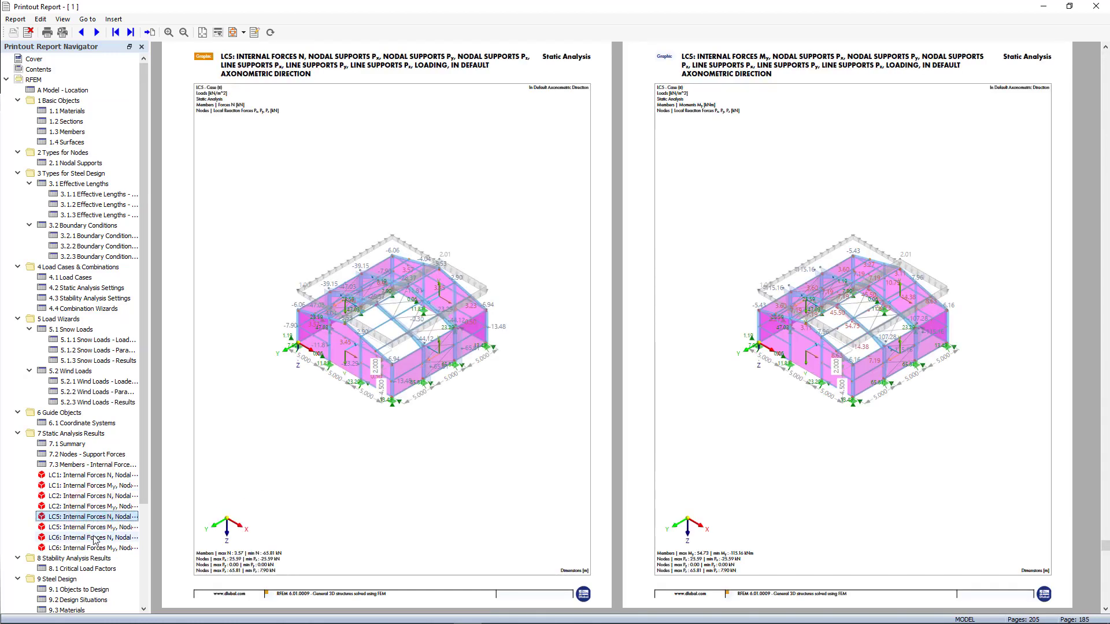
pyautogui.click(96, 548)
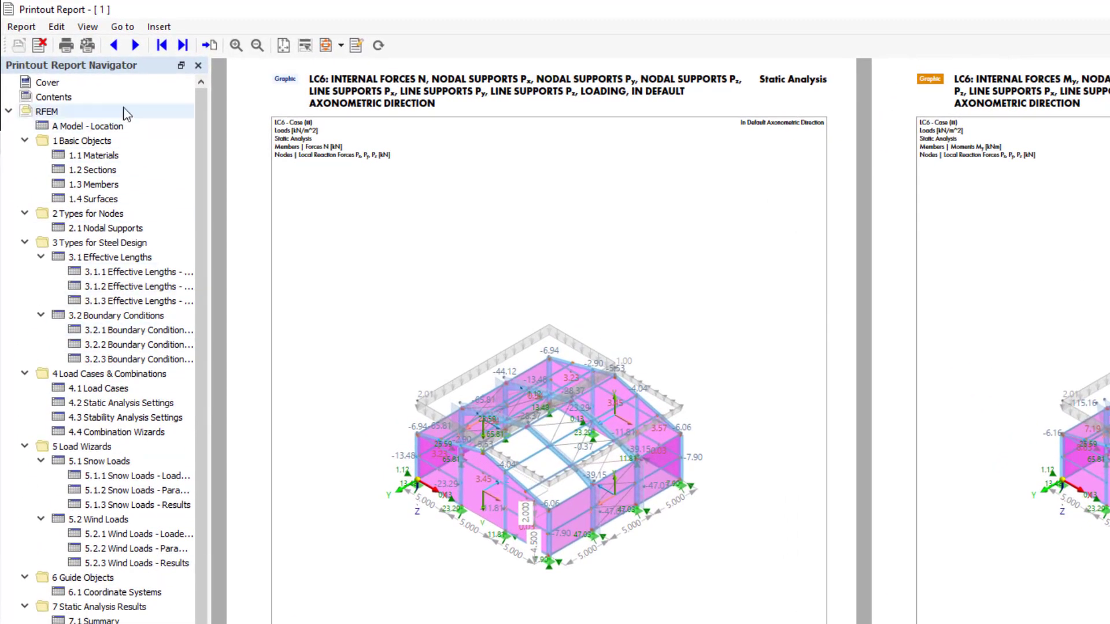
pyautogui.click(57, 27)
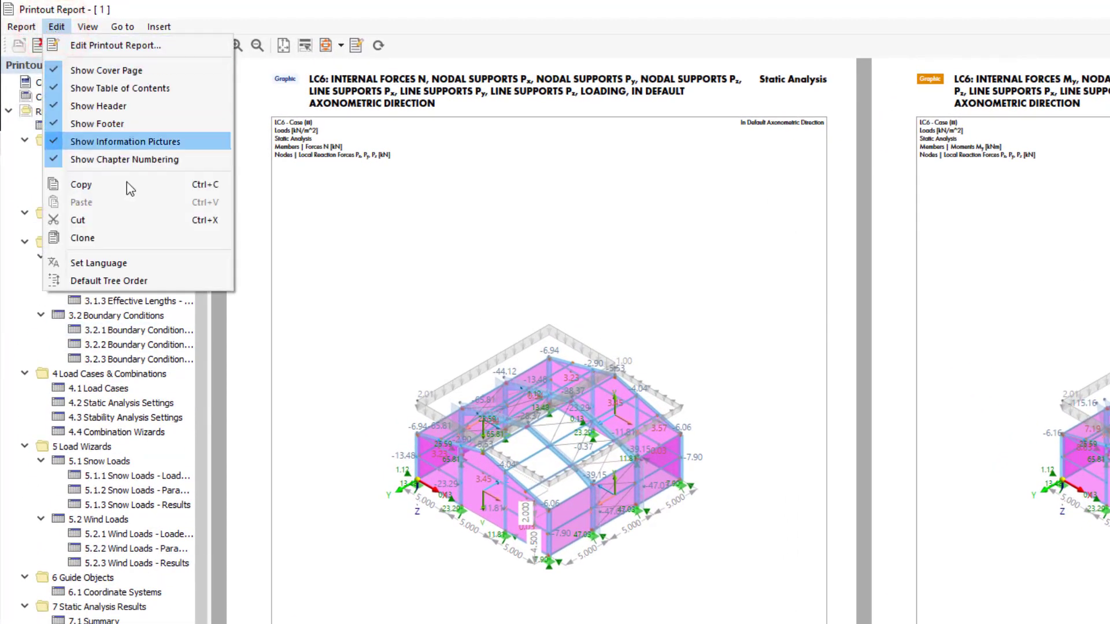
pyautogui.click(169, 265)
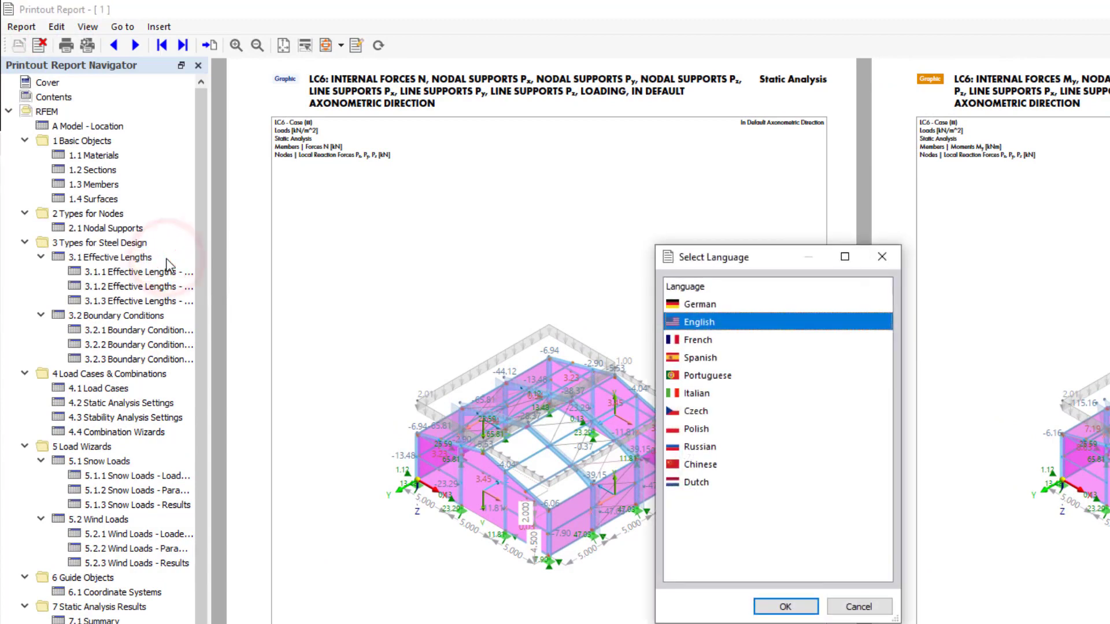
pyautogui.click(882, 257)
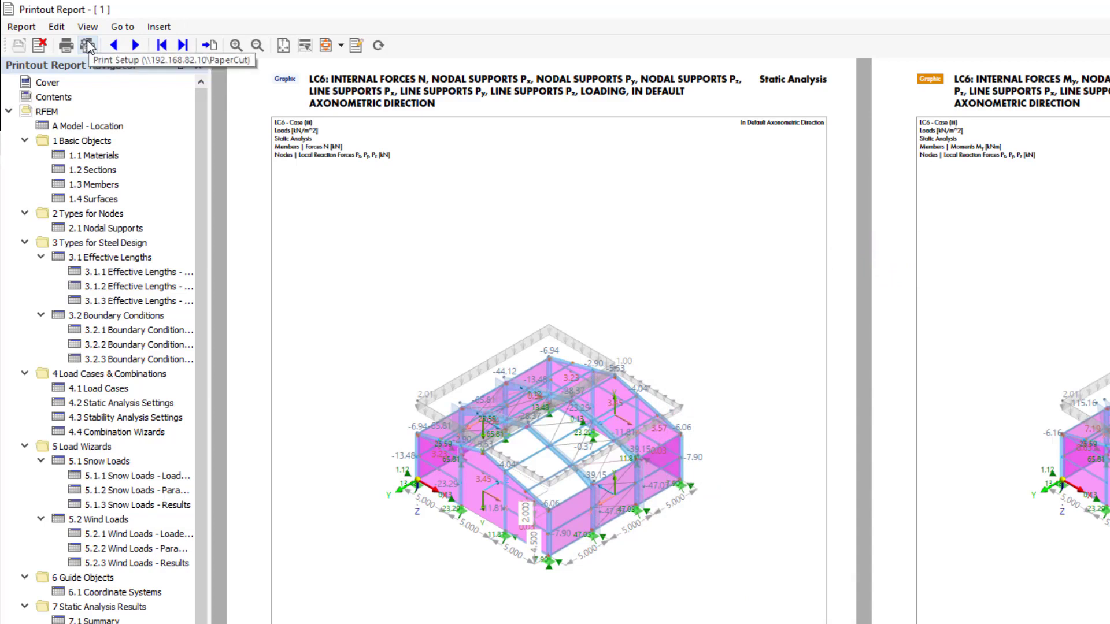
# Export the printout report as 'Steel Hall' PDF to the Desktop and confirm the success message
pyautogui.click(23, 29)
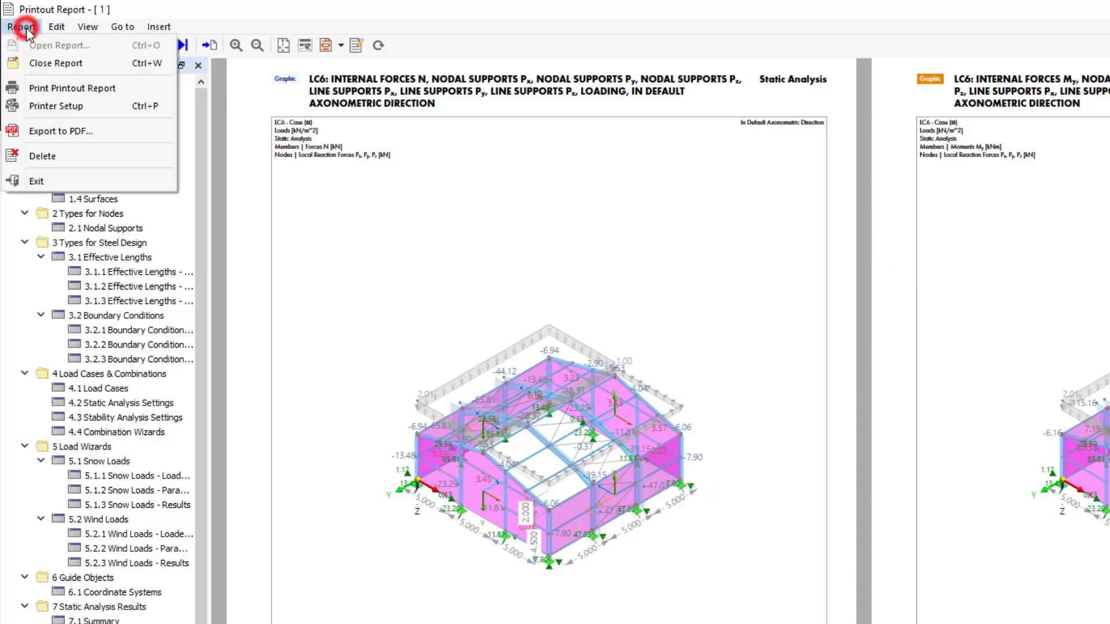
pyautogui.click(130, 131)
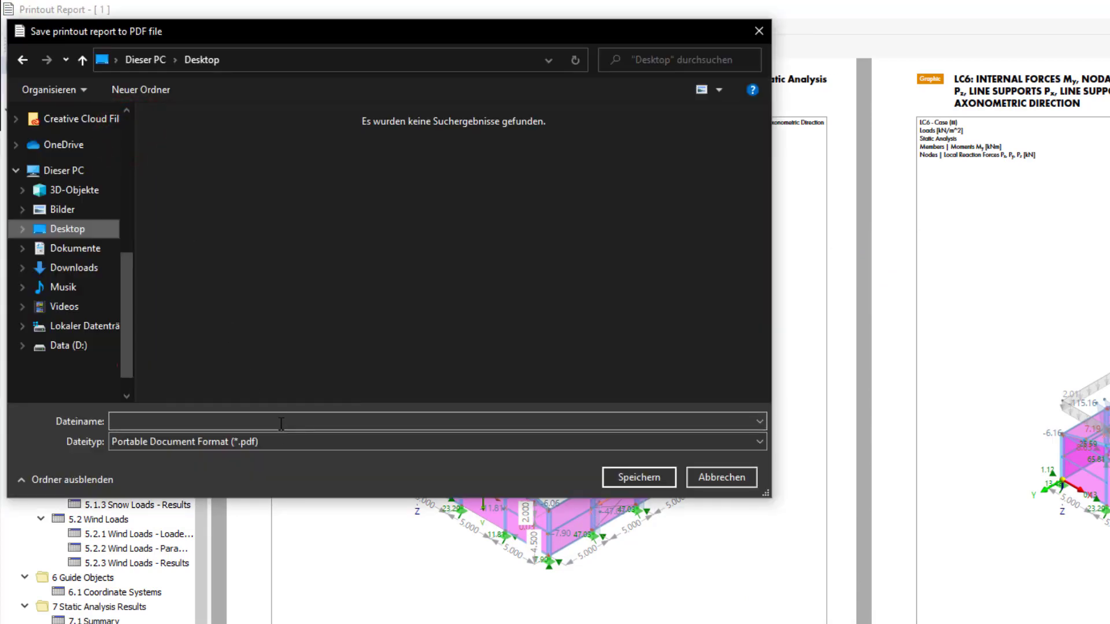
pyautogui.click(278, 420)
pyautogui.write('Steel Hall')
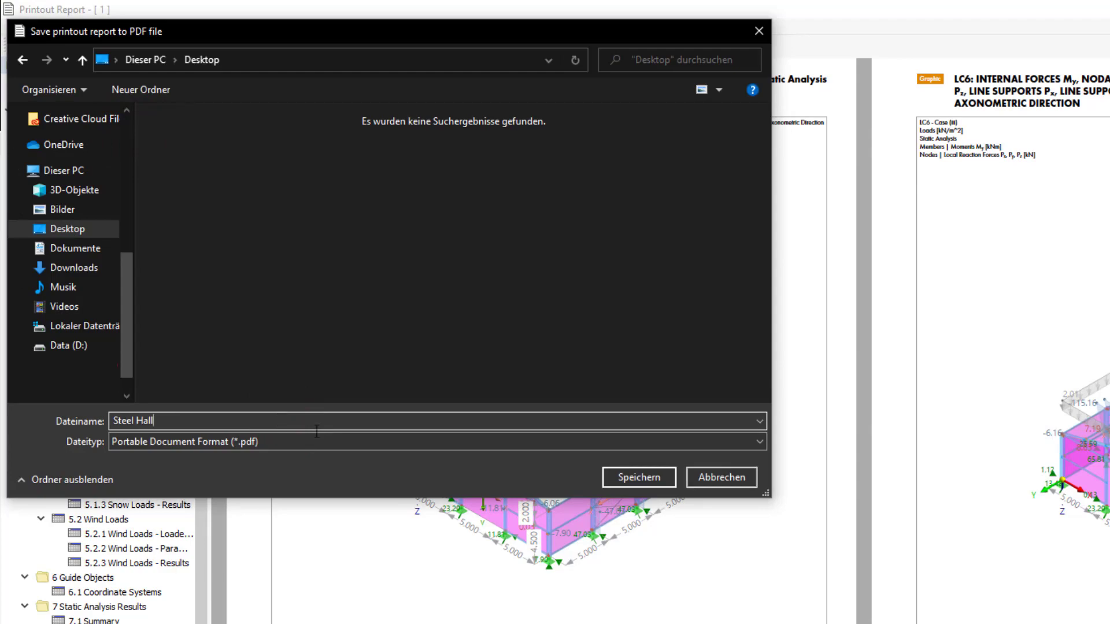
pyautogui.click(635, 481)
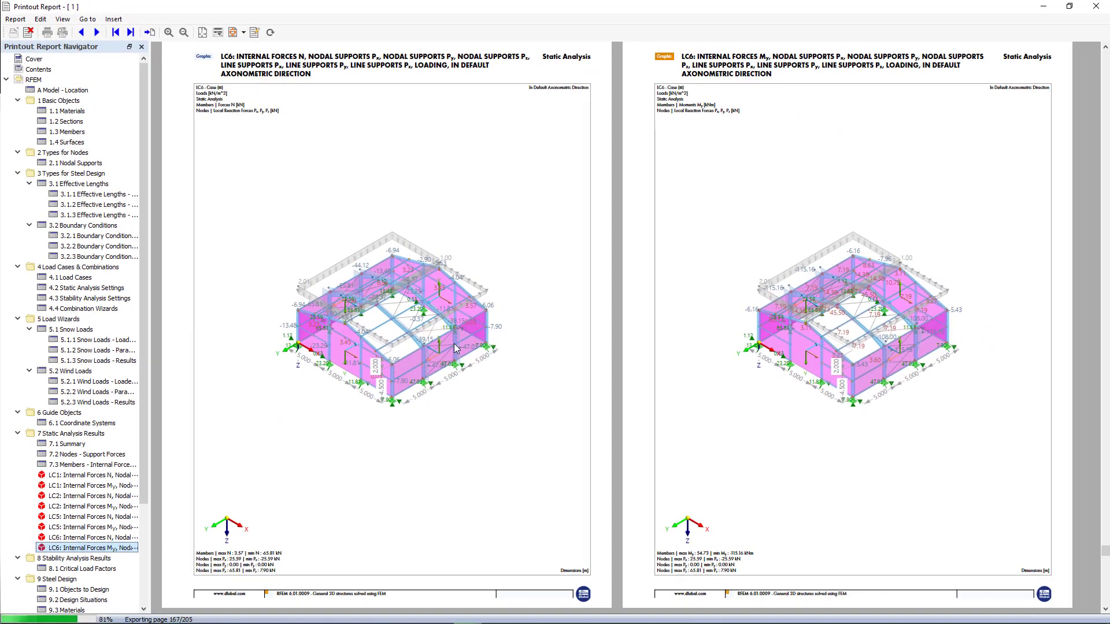
pyautogui.click(652, 367)
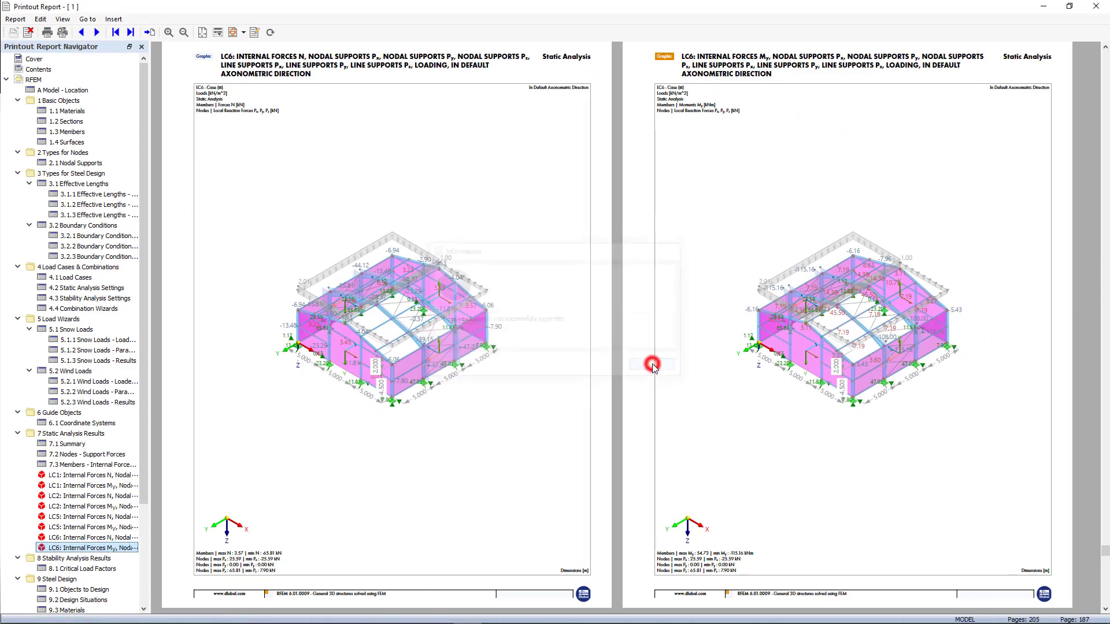
# Scroll through Steel Hall.pdf and its chapter bookmarks, including LC graphics, Stability Analysis and Steel Design
pyautogui.scroll(-5, 733, 337)
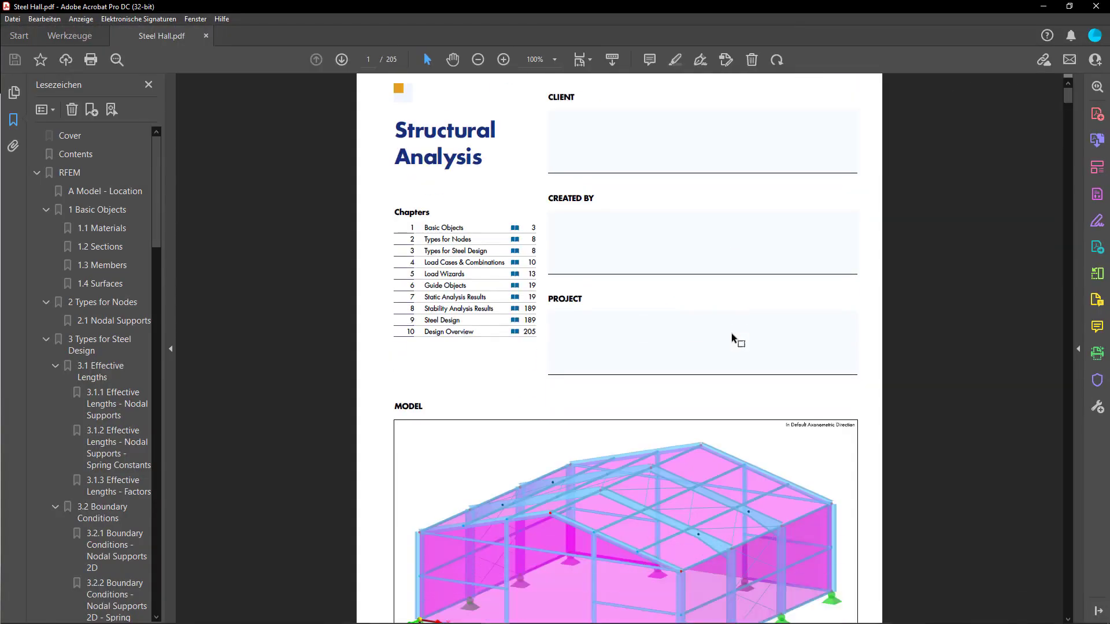
pyautogui.scroll(-1, 730, 343)
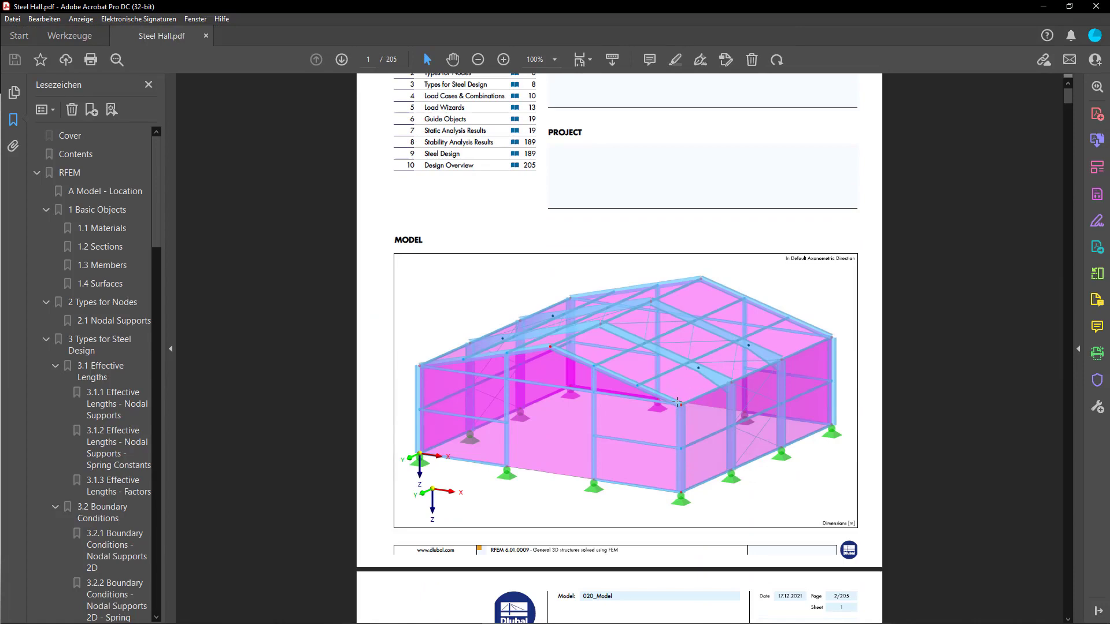
pyautogui.moveTo(158, 186); pyautogui.dragTo(144, 535)
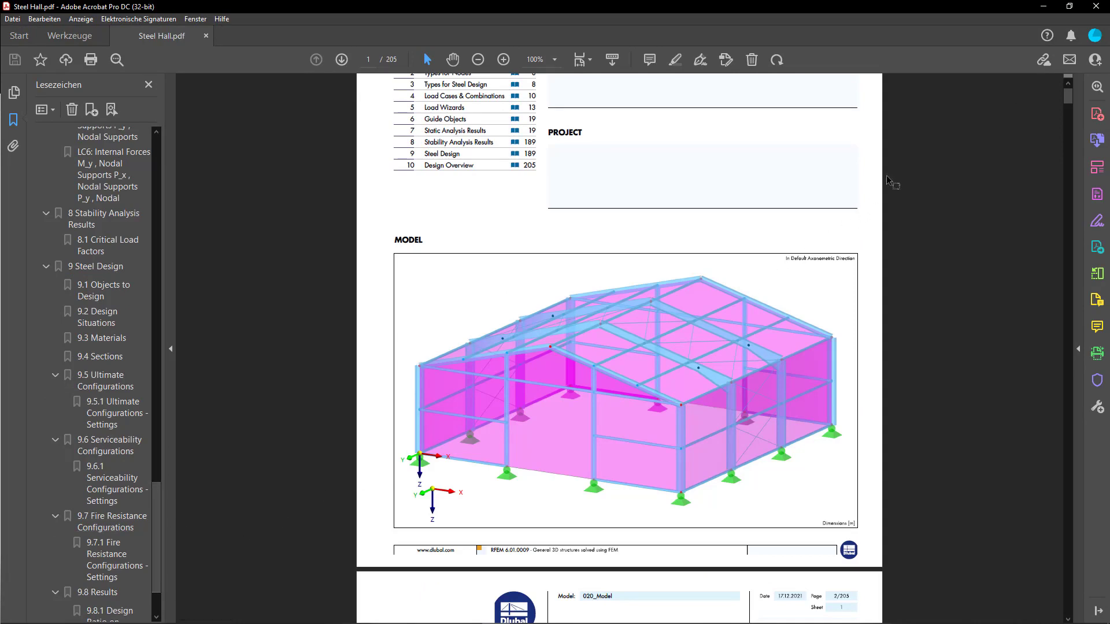
# Close Adobe Acrobat and then the RFEM printout report window
pyautogui.click(1095, 6)
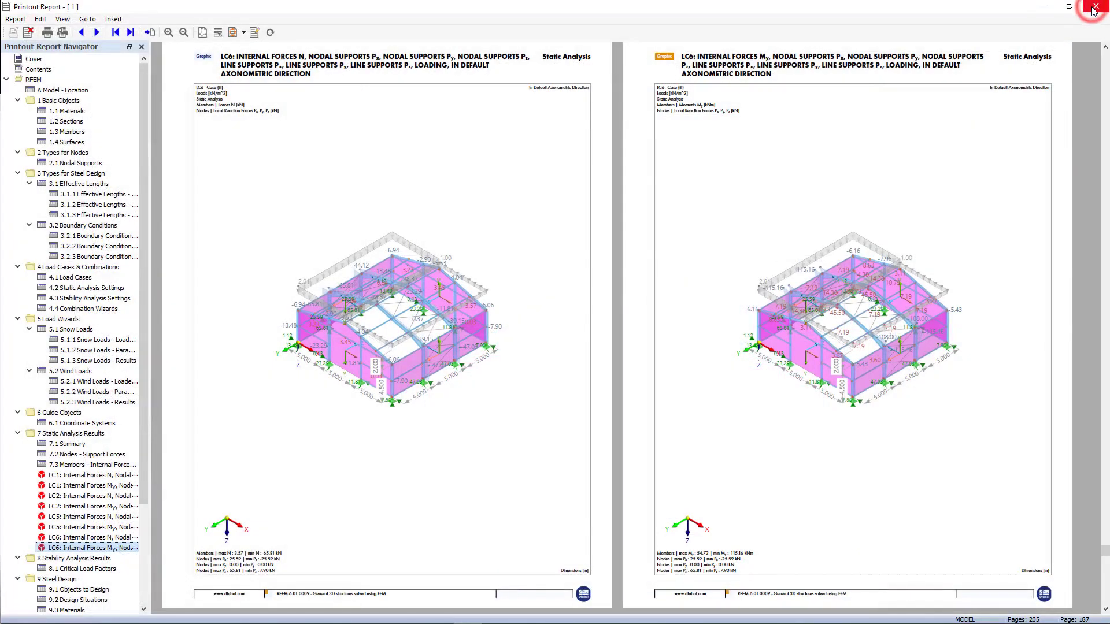
pyautogui.click(1095, 7)
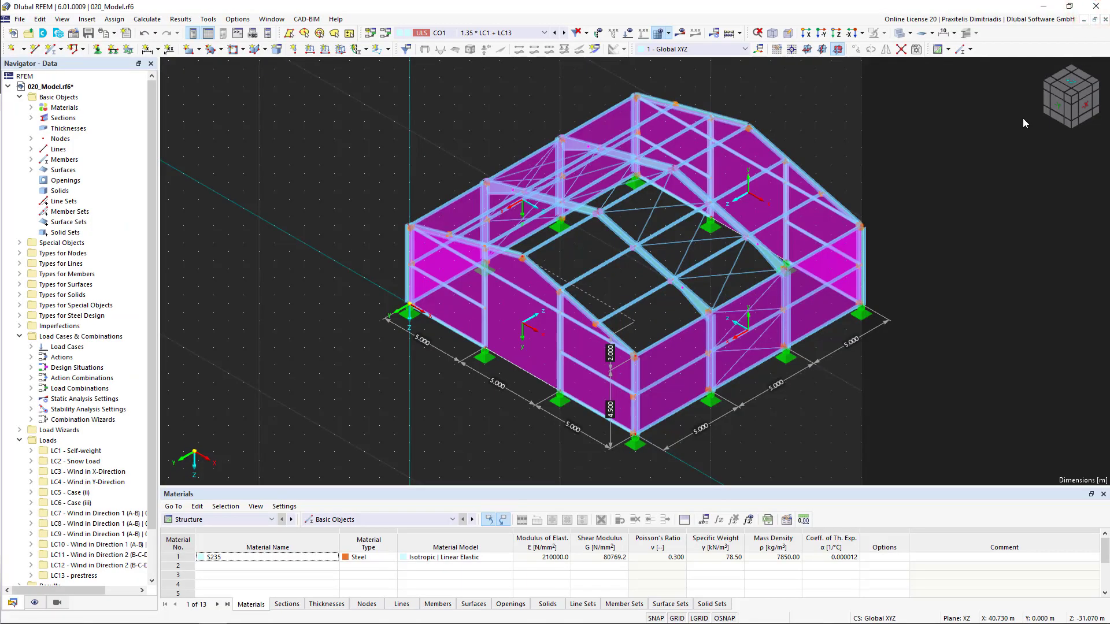